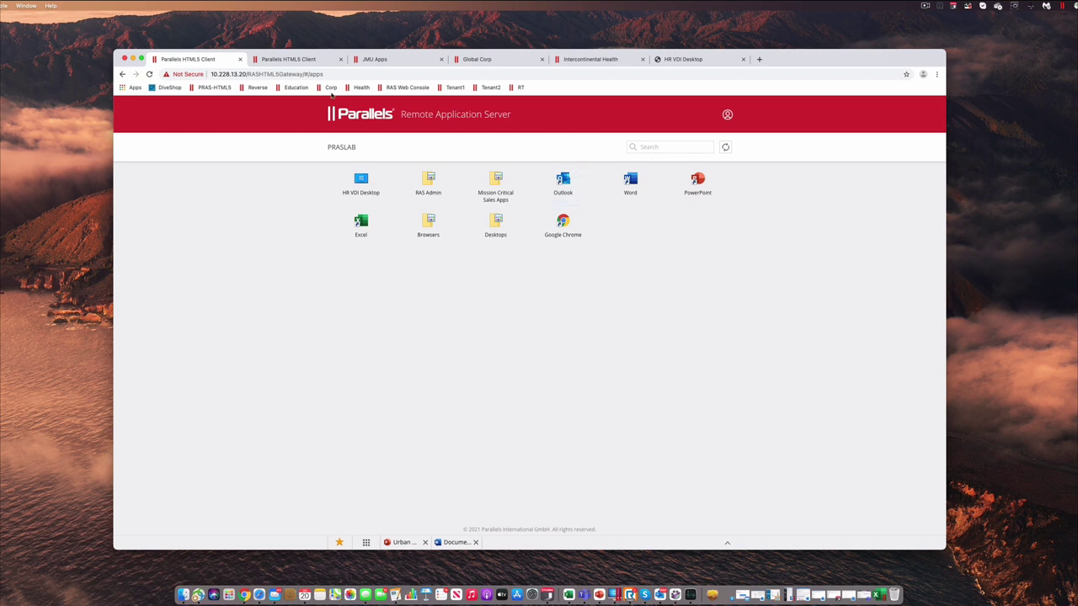
left_click(287, 60)
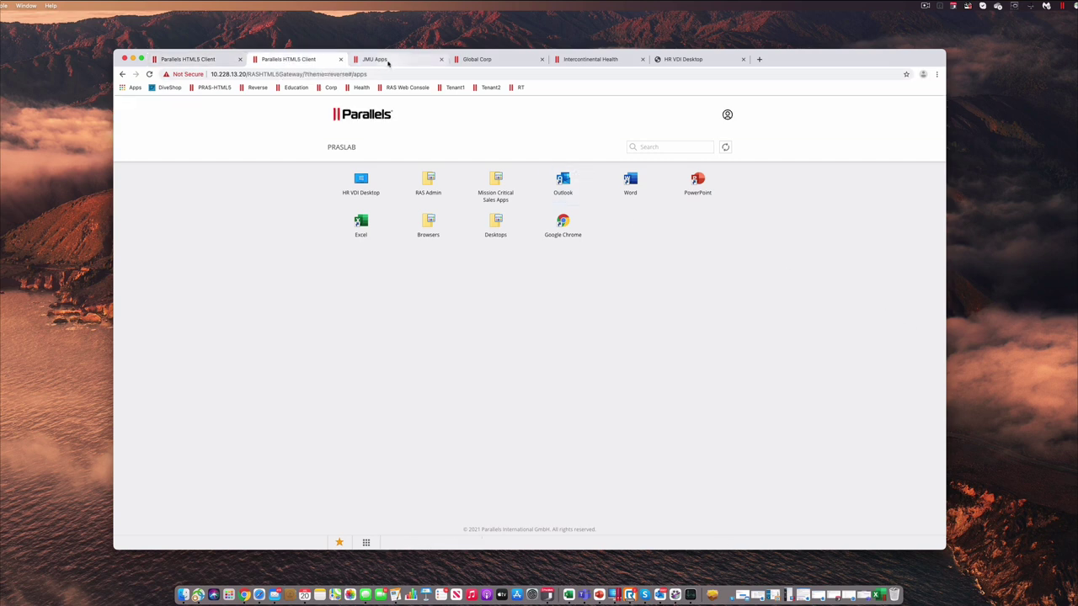
left_click(388, 61)
left_click(484, 61)
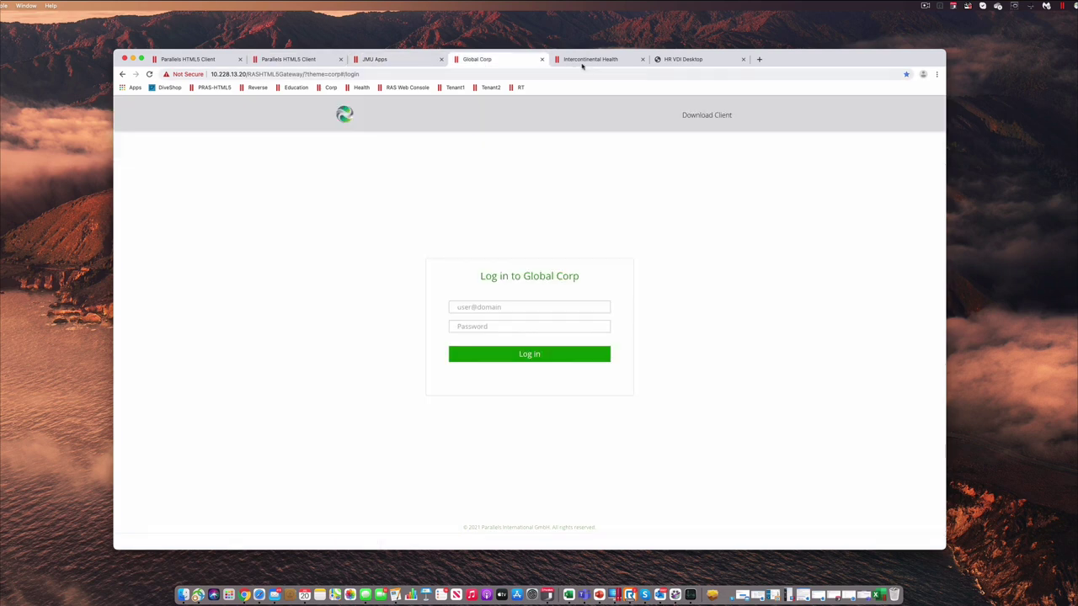
left_click(591, 62)
left_click(497, 62)
left_click(402, 67)
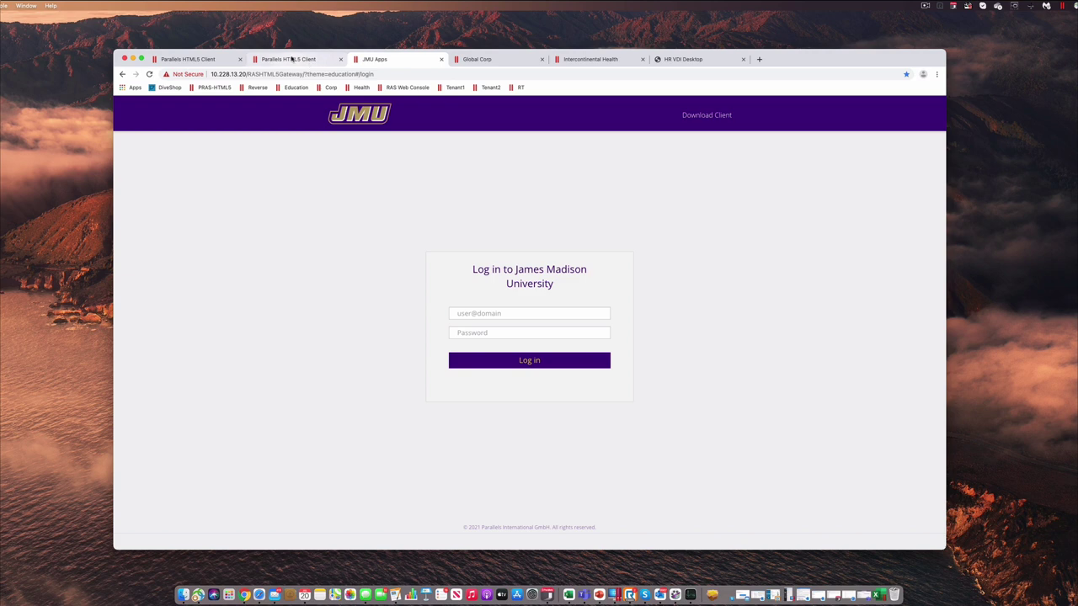
left_click(291, 62)
left_click(199, 61)
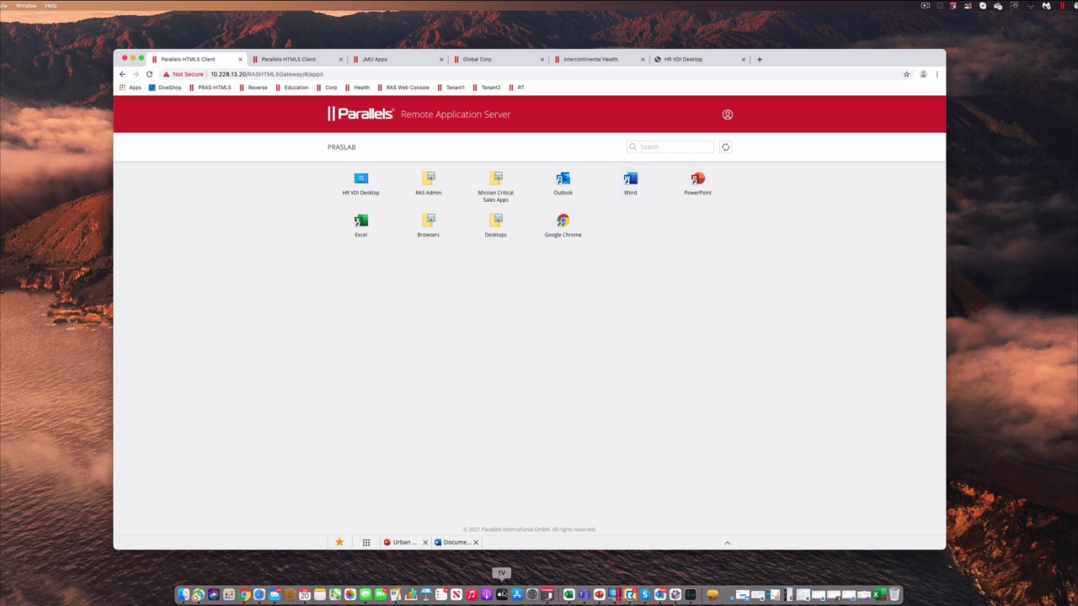
Bring the Word resume document forward, minimise PowerPoint, and move Word's window up-left
left_click(458, 544)
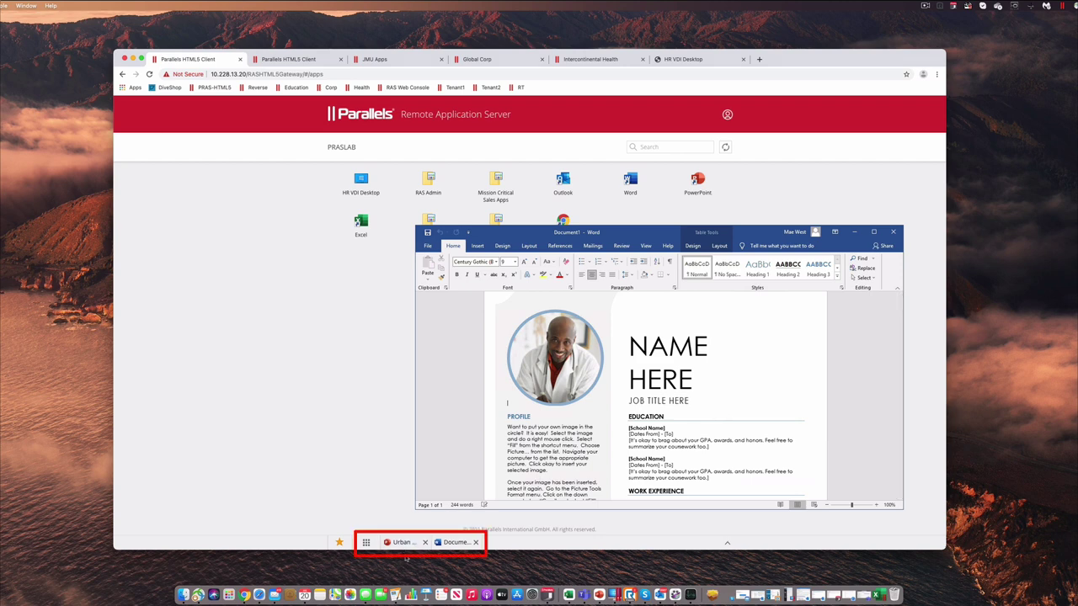
left_click(404, 543)
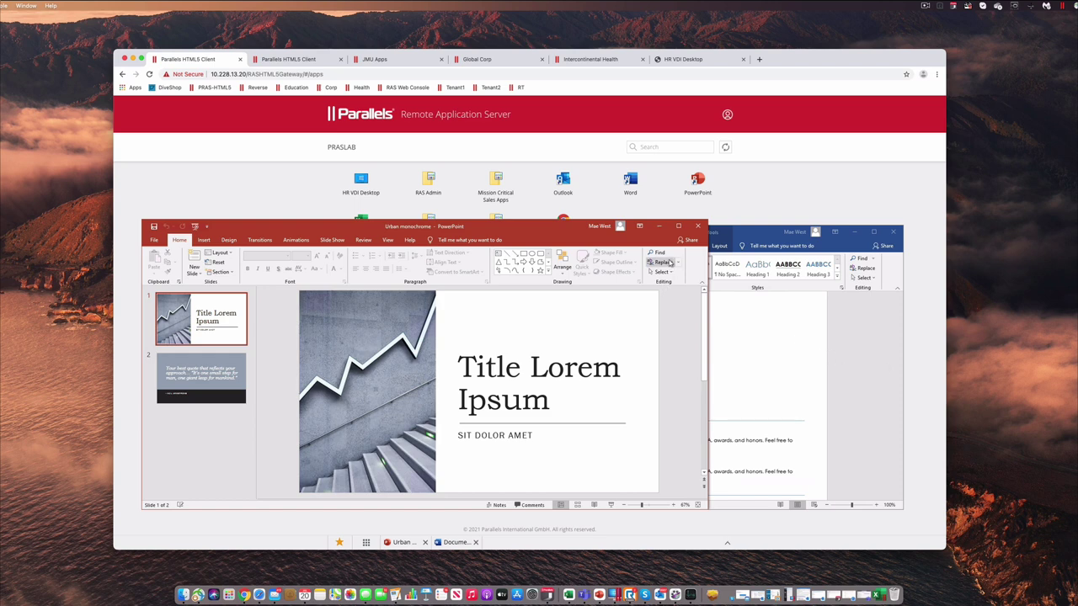
left_click(658, 229)
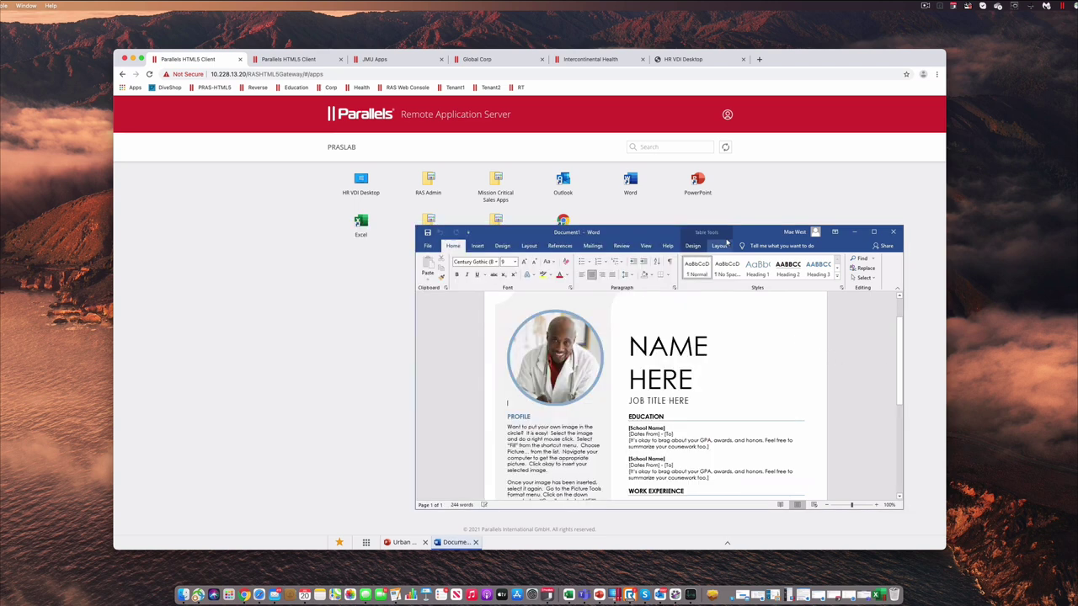
left_click_drag(658, 232, 544, 189)
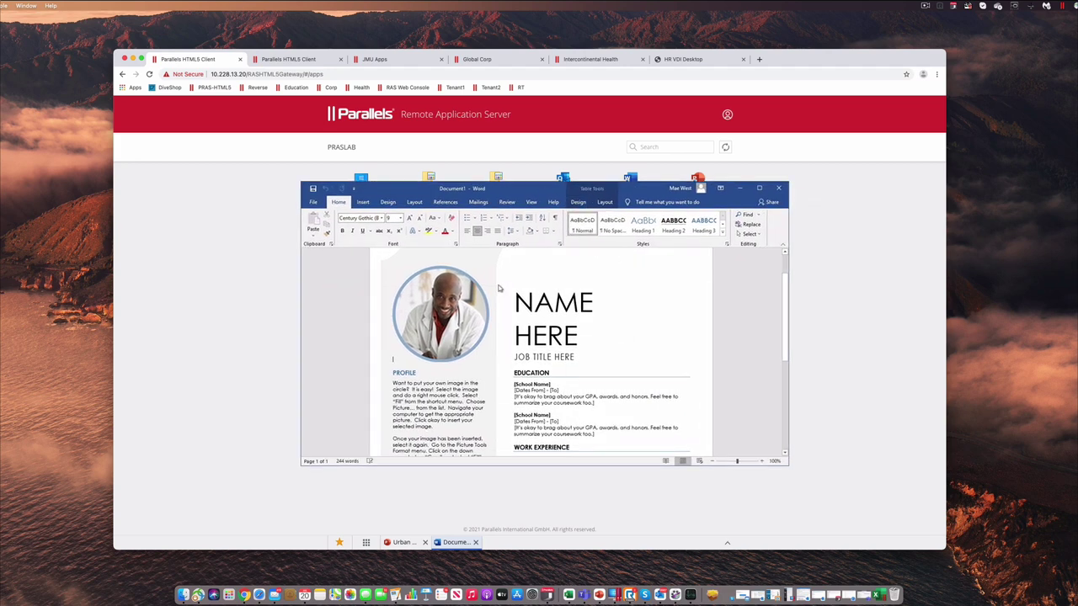
left_click(314, 205)
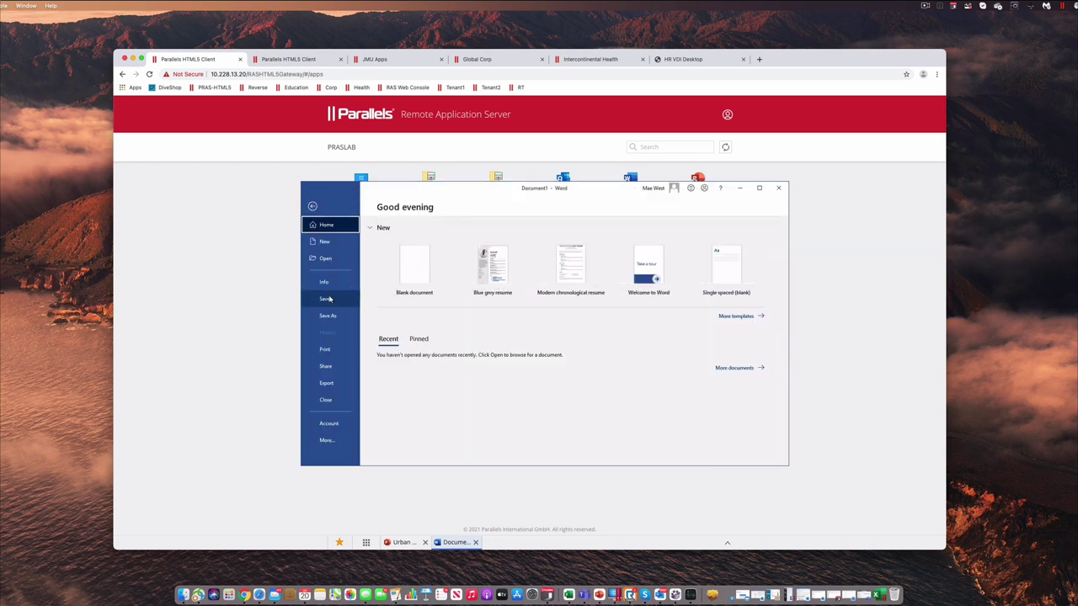
left_click(325, 350)
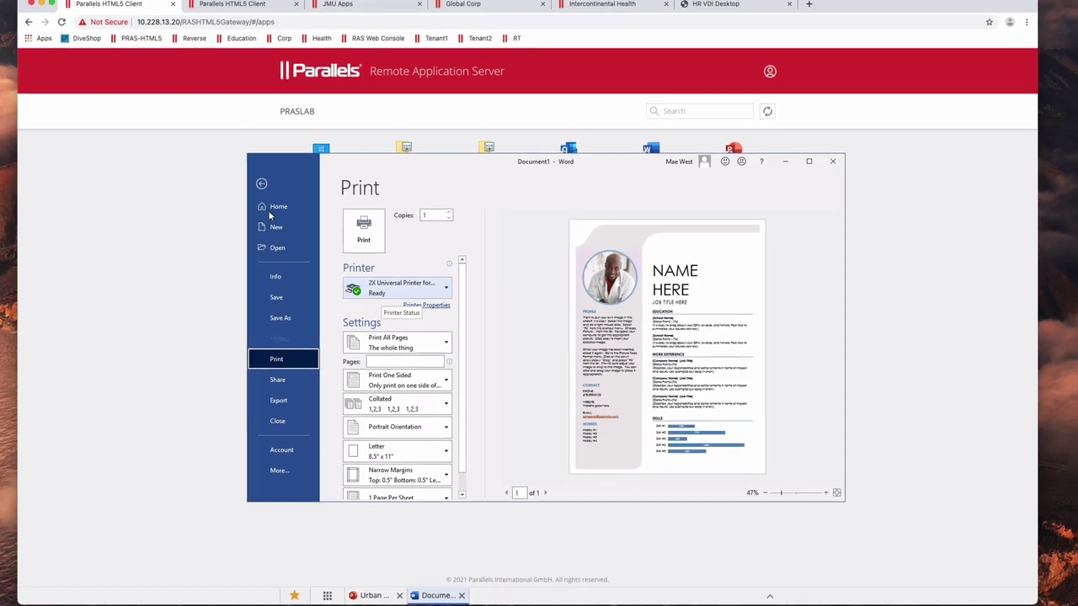
key("Escape")
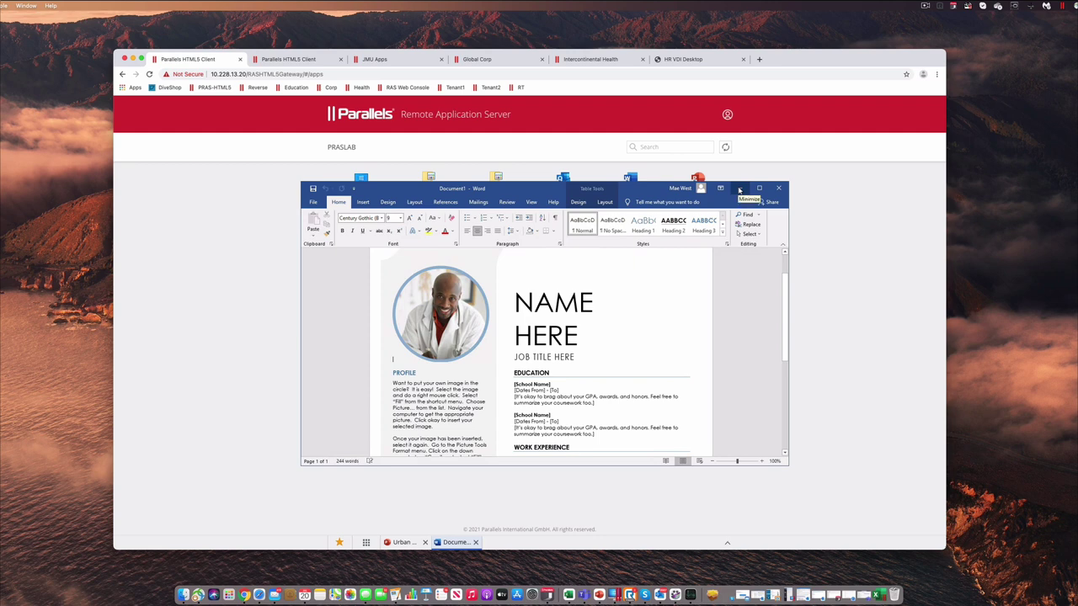
Minimise Word, expand the running sessions list, and switch to the HR VDI Desktop tab
left_click(739, 191)
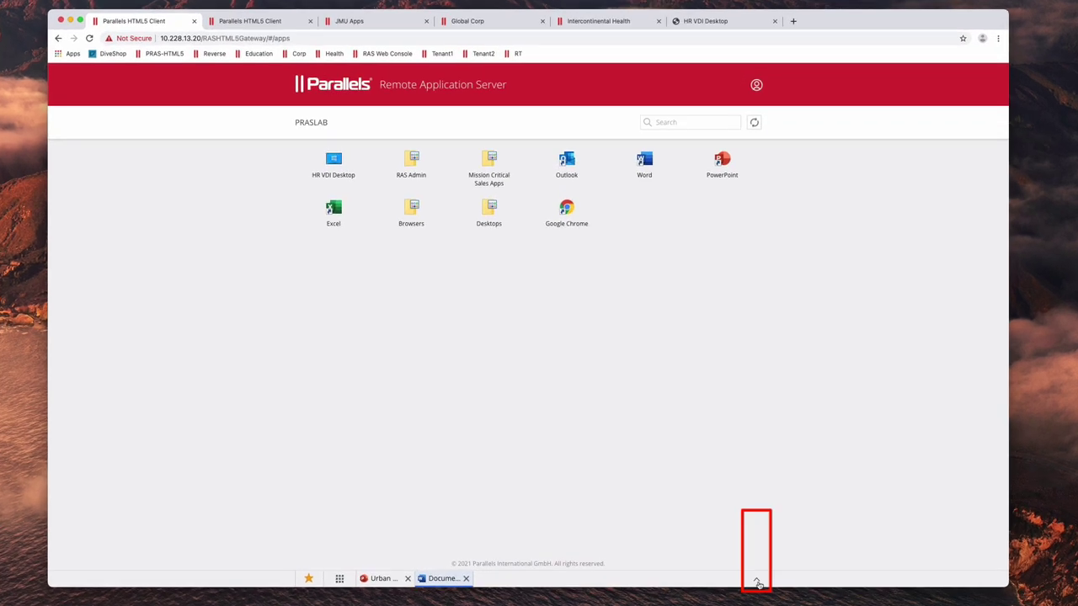
left_click(757, 582)
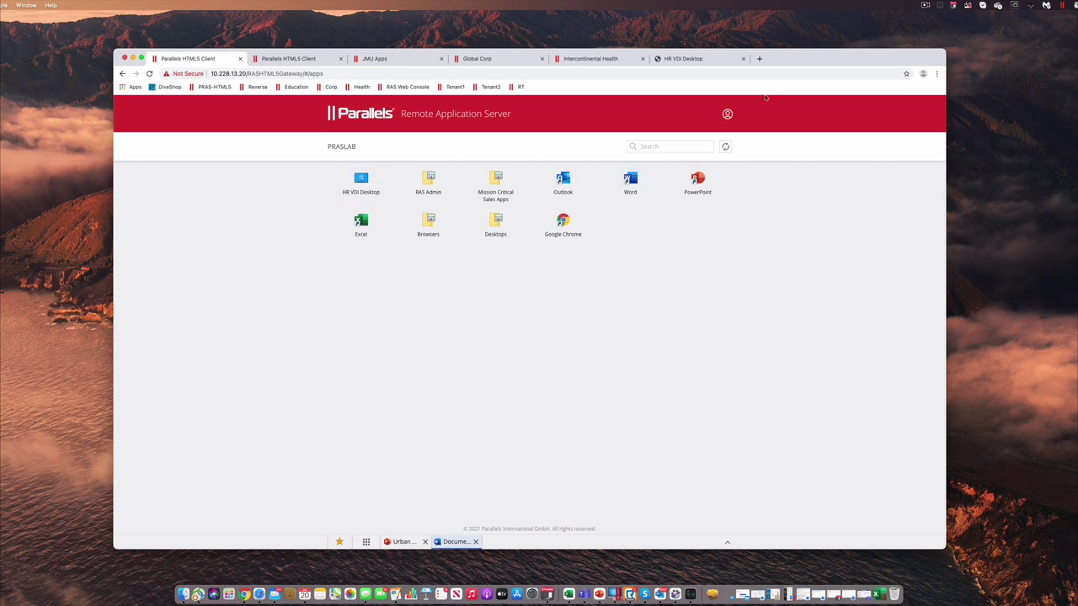
left_click(689, 59)
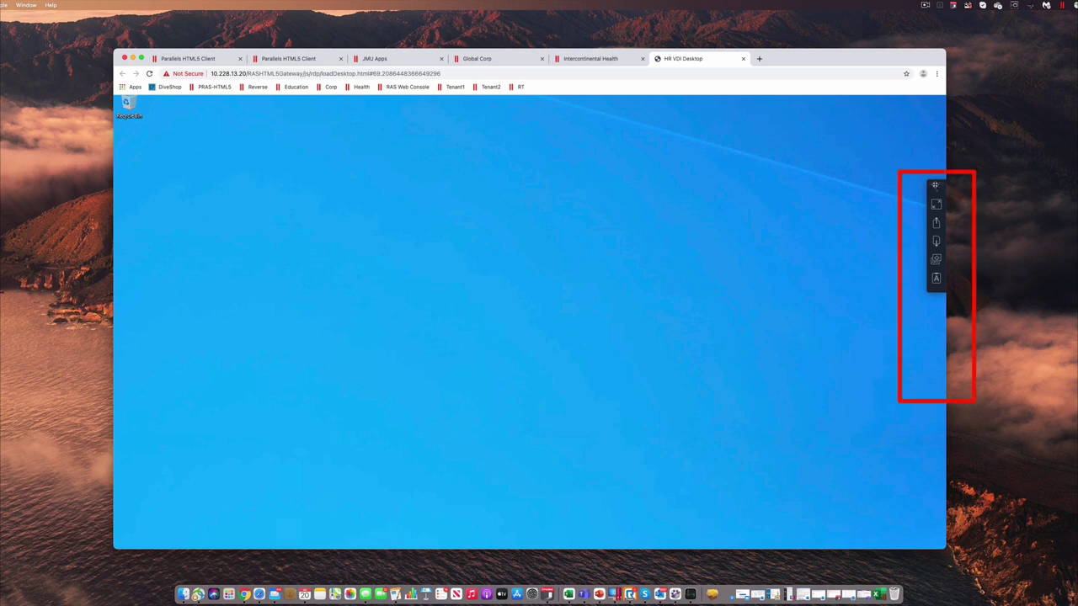
Lower the session tool strip, try the desktop full screen with the Start menu, then exit full screen
mouse_move(934, 184)
left_mouse_down()
mouse_move(934, 273)
mouse_move(941, 199)
left_mouse_up()
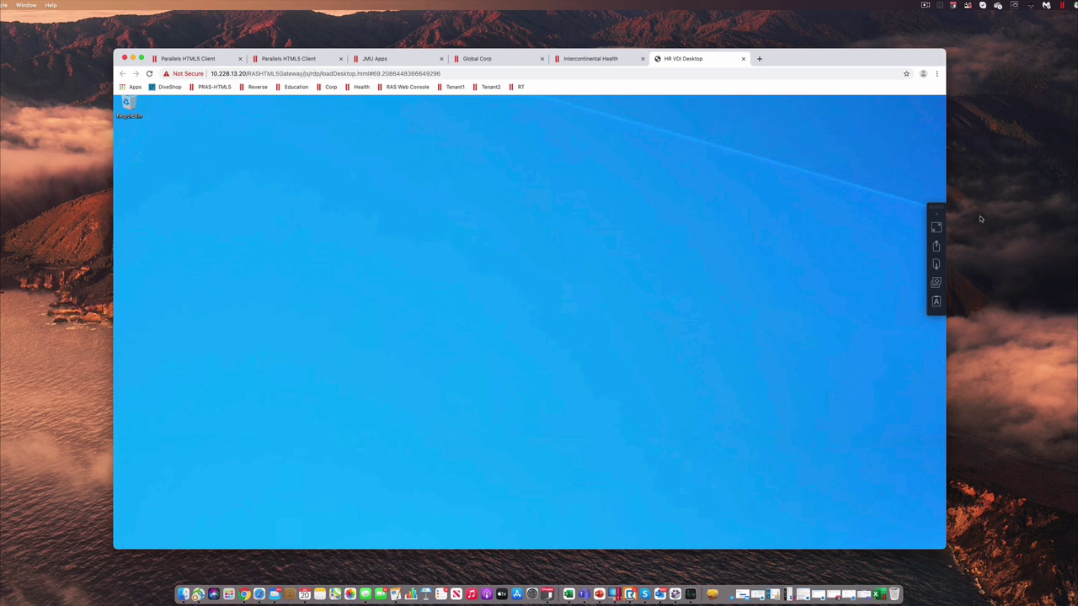
left_click(935, 229)
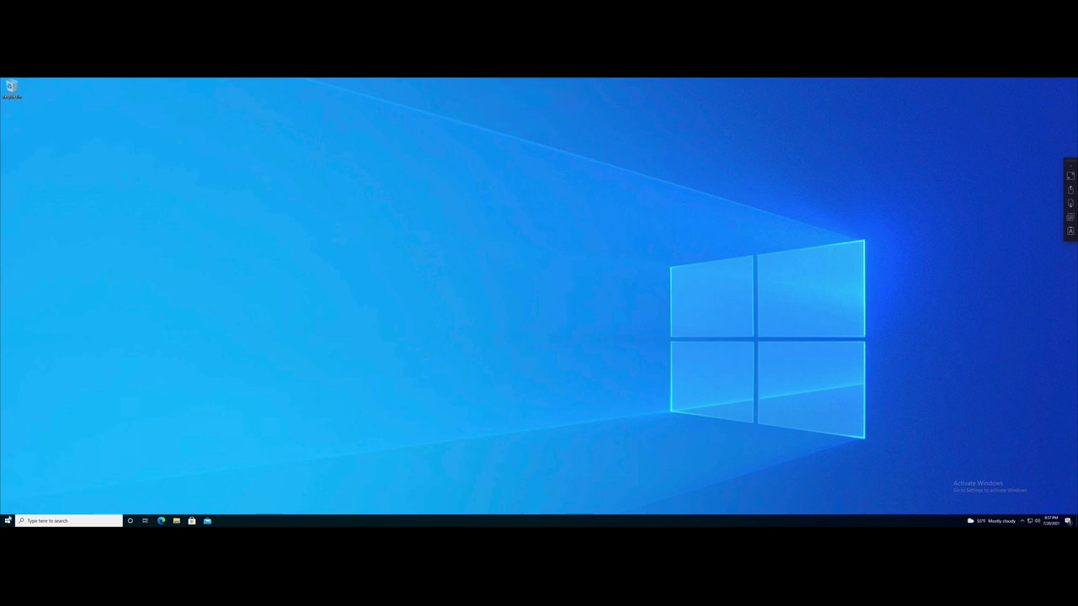
left_click(8, 522)
left_click(8, 522)
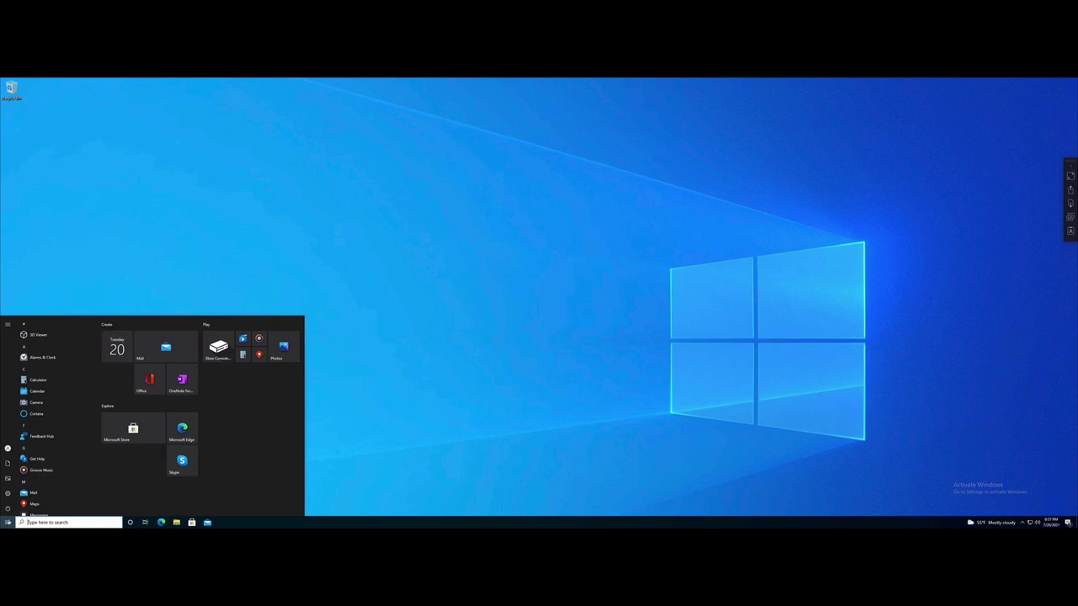
left_click(576, 274)
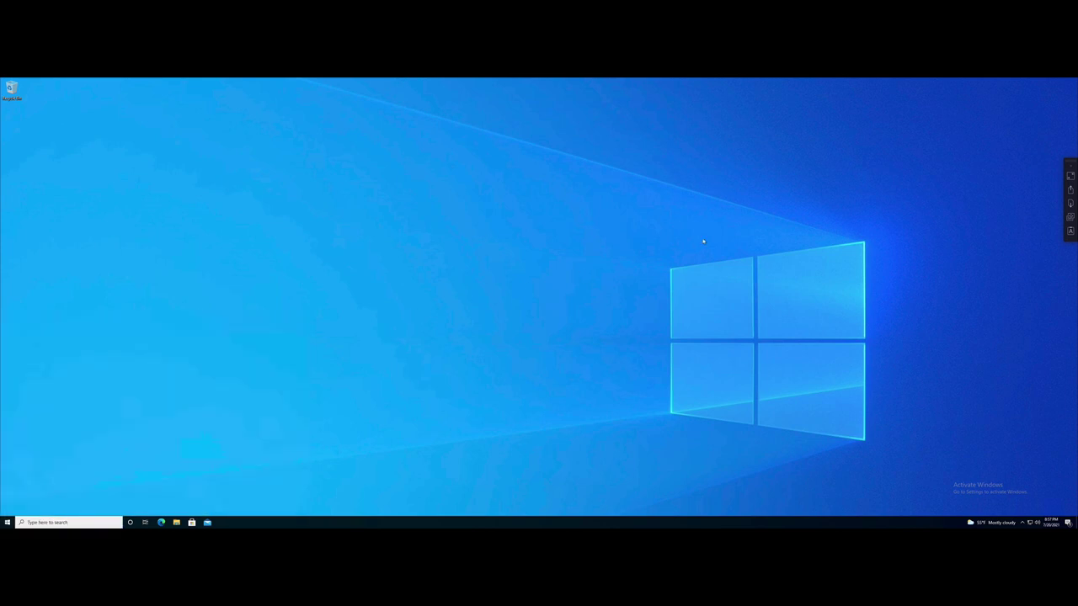
left_click(1069, 176)
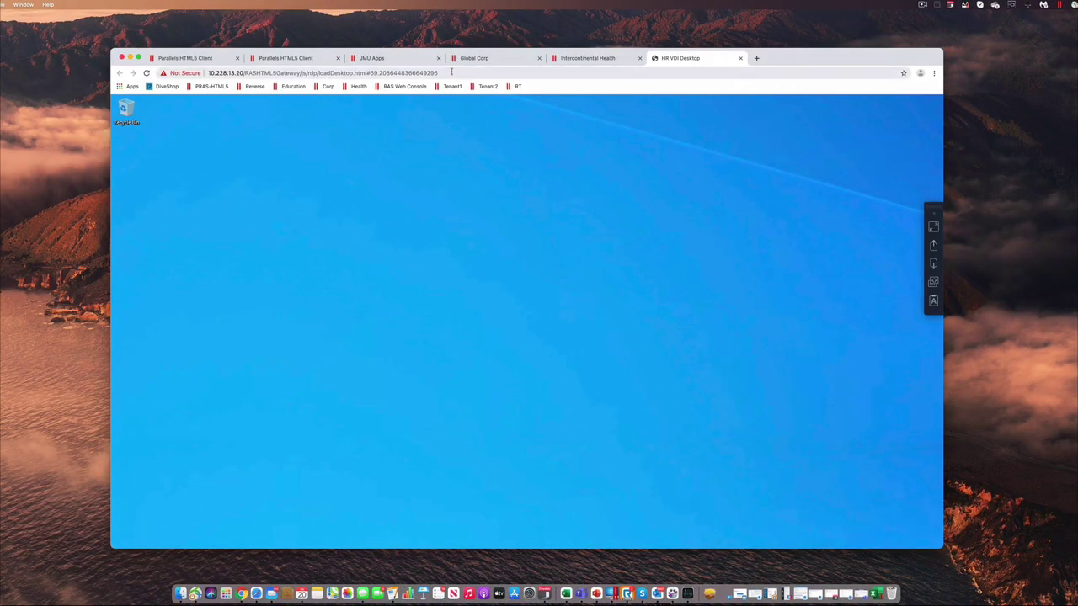
Switch to the second, white-themed Parallels HTML5 Client browser tab
left_click(310, 60)
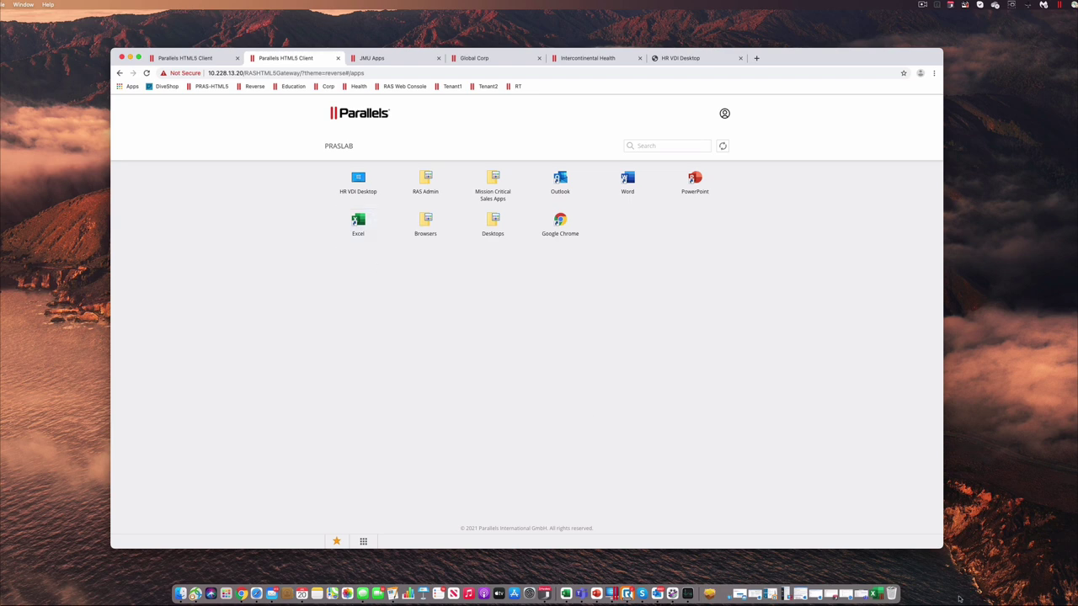
Restore the Personal monthly budget1 workbook, minimise Chrome, and shift Excel's window slightly left
left_click(882, 596)
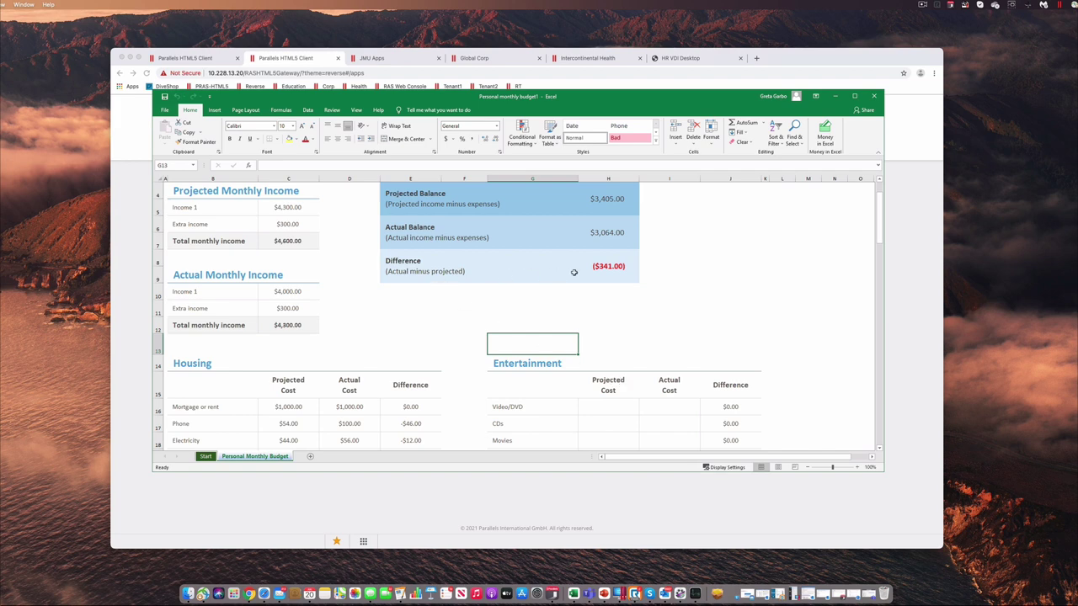
left_click(129, 58)
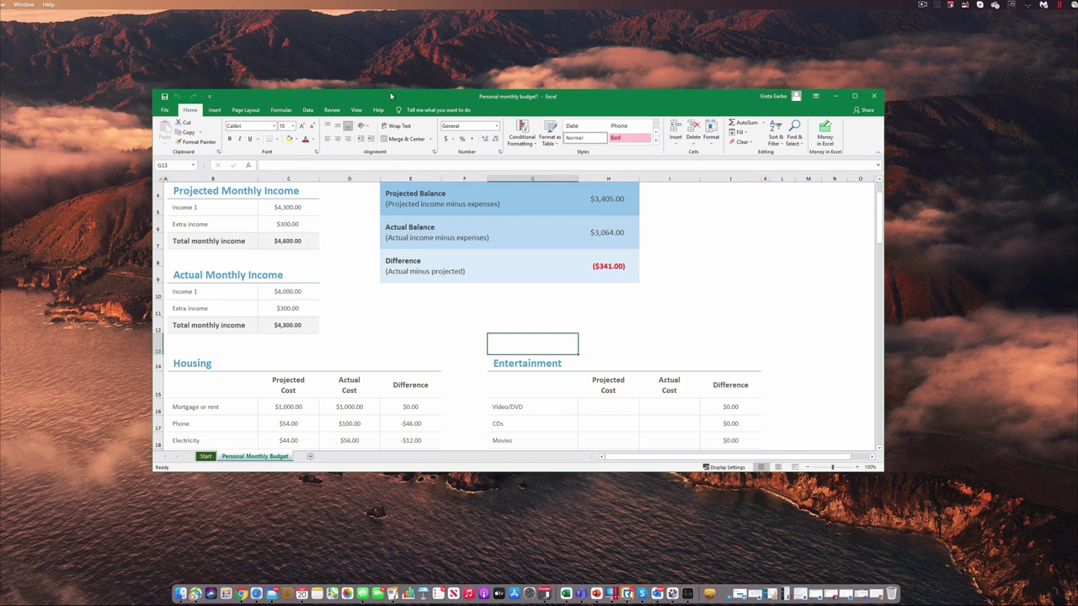
mouse_move(624, 102)
left_mouse_down()
mouse_move(626, 115)
mouse_move(657, 110)
left_mouse_up()
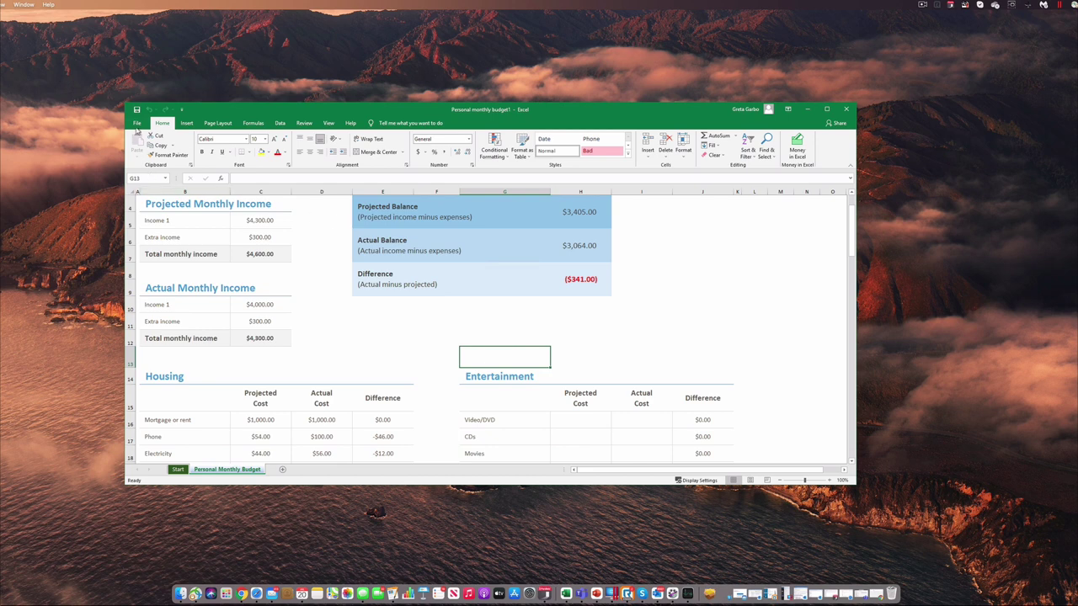
Review the available printers in Excel's File > Print view, then return to the budget worksheet
left_click(137, 125)
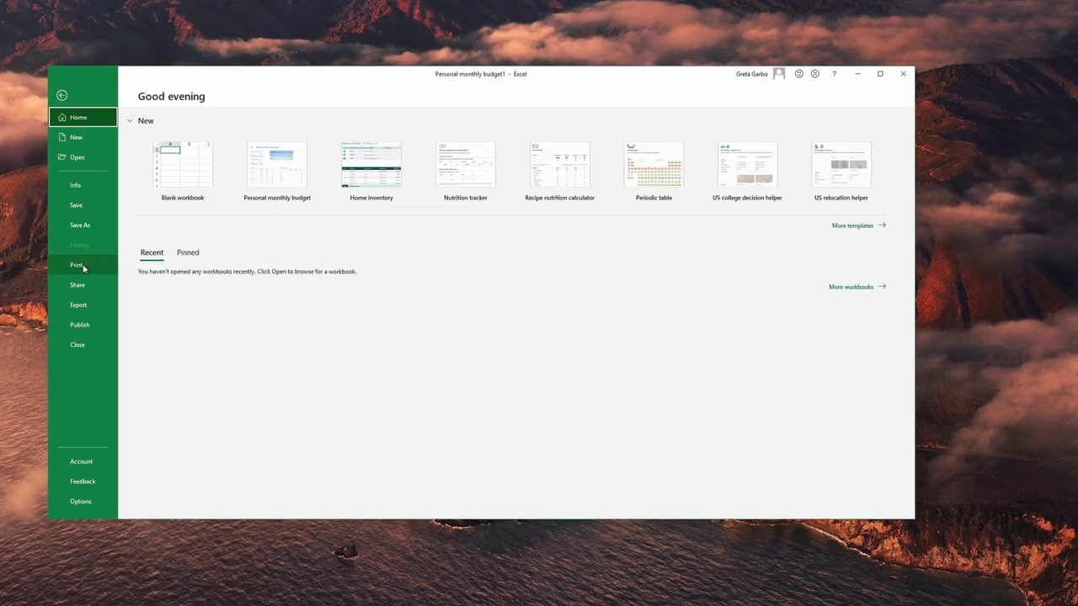
left_click(145, 270)
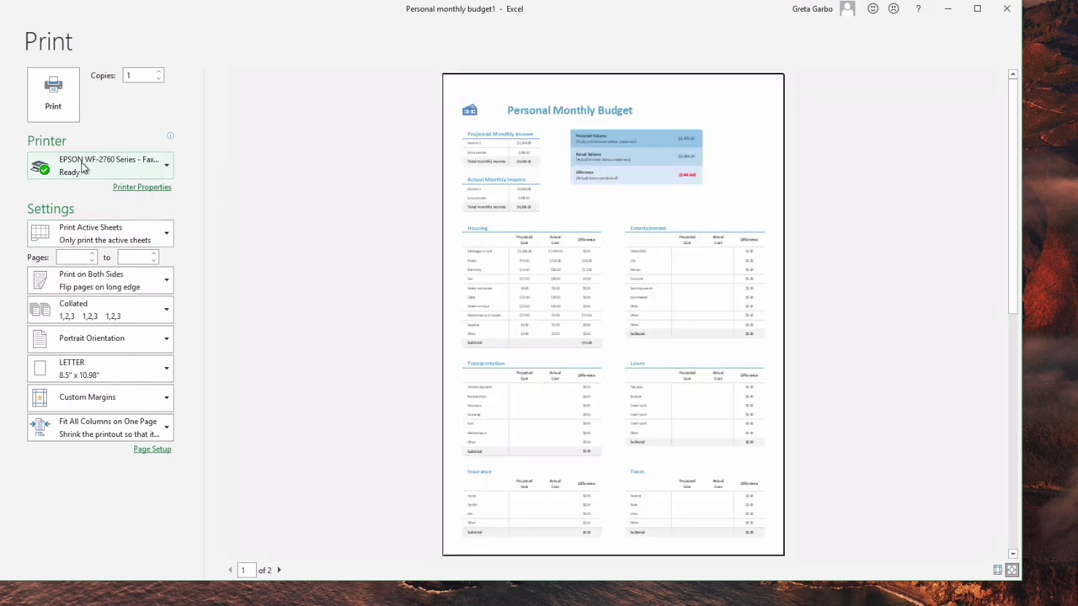
left_click(167, 170)
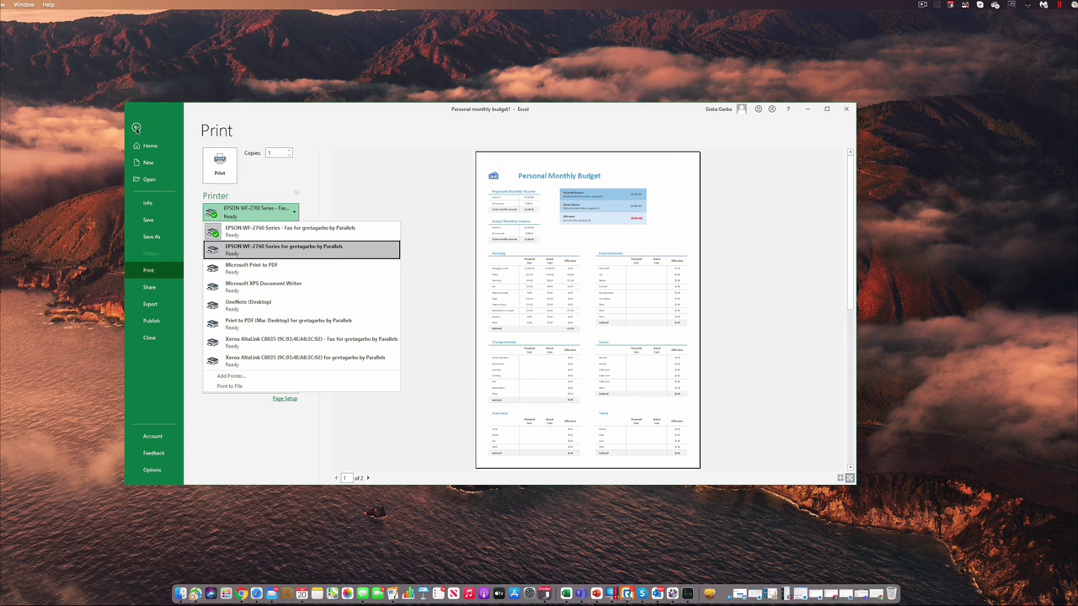
left_click(135, 128)
left_click(136, 128)
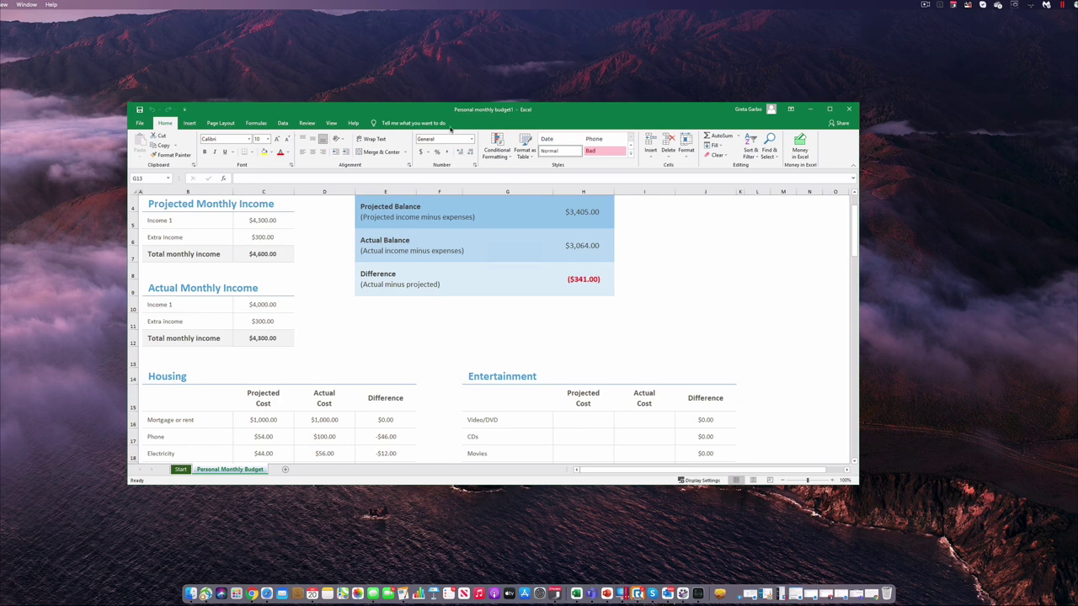
Minimise the Excel budget window, restore it from the Dock, and minimise it again
left_click(809, 109)
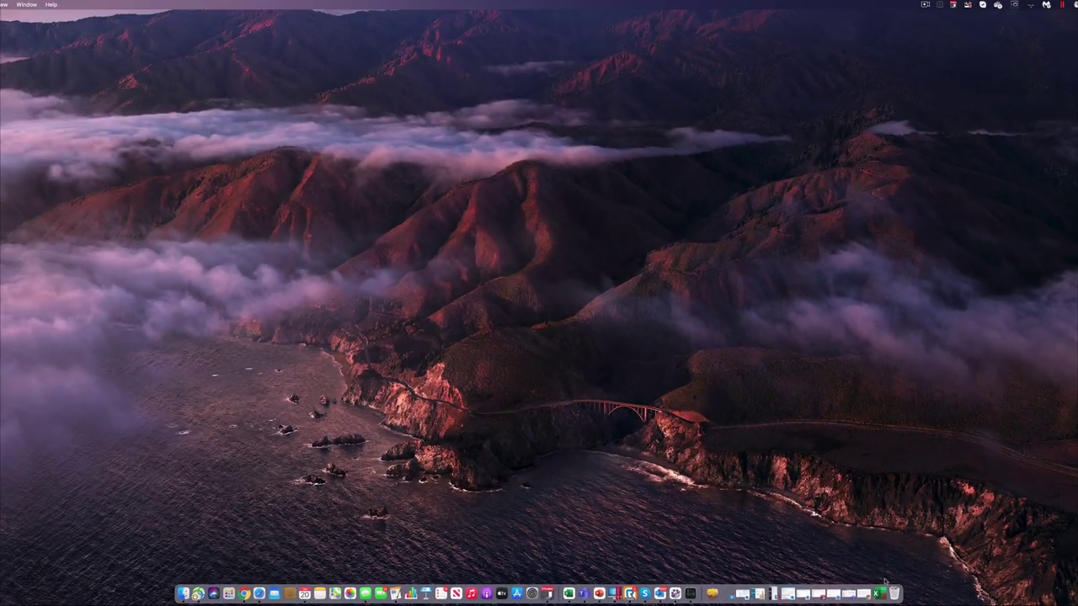
left_click(879, 594)
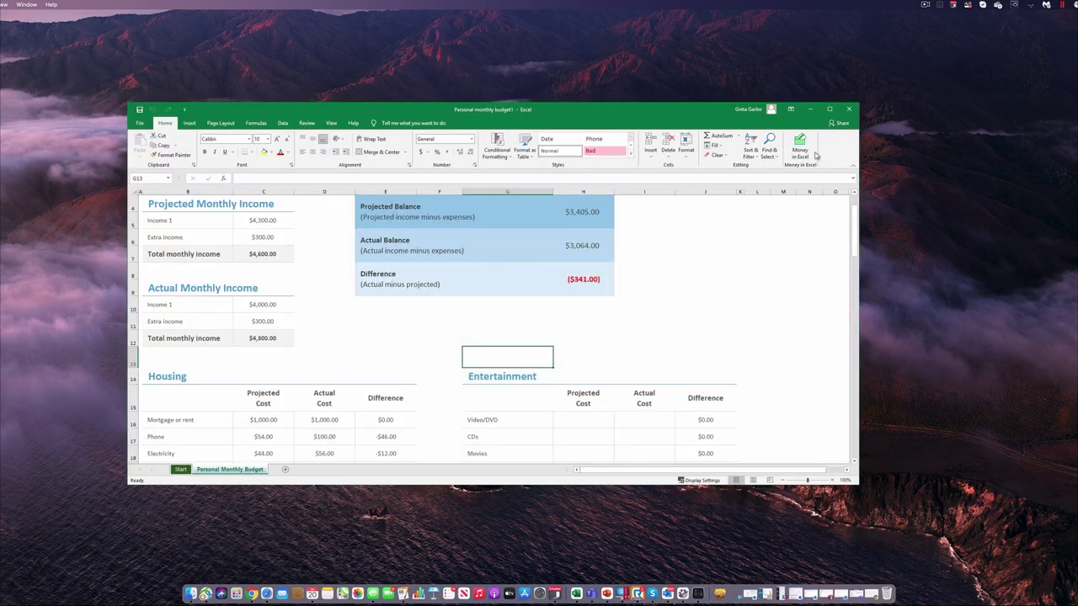
left_click(810, 109)
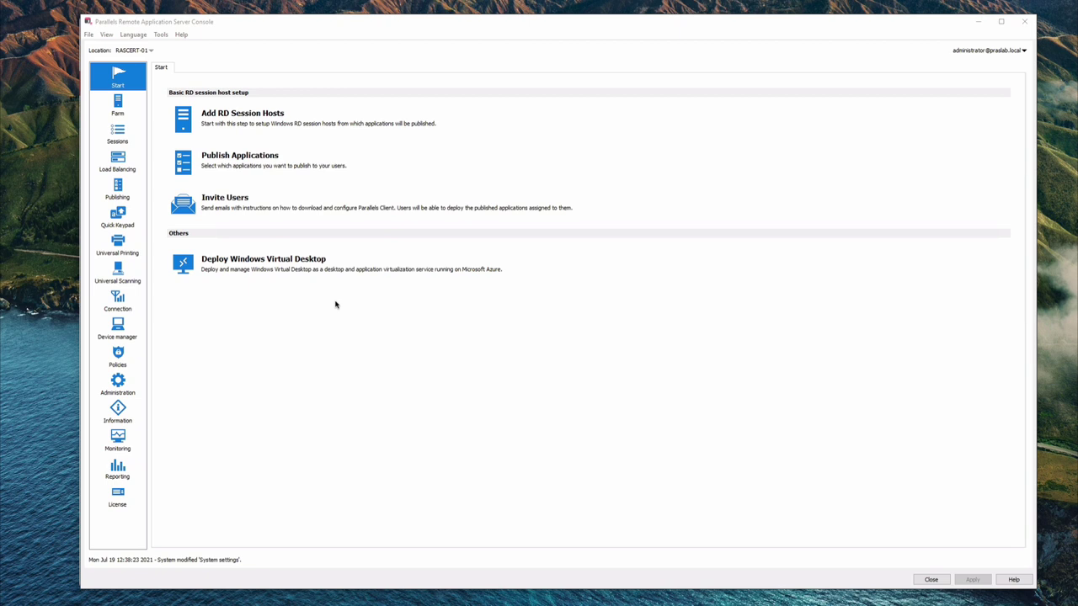
Open Farm and select Publishing Agents for site RASCERT-01
left_click(119, 116)
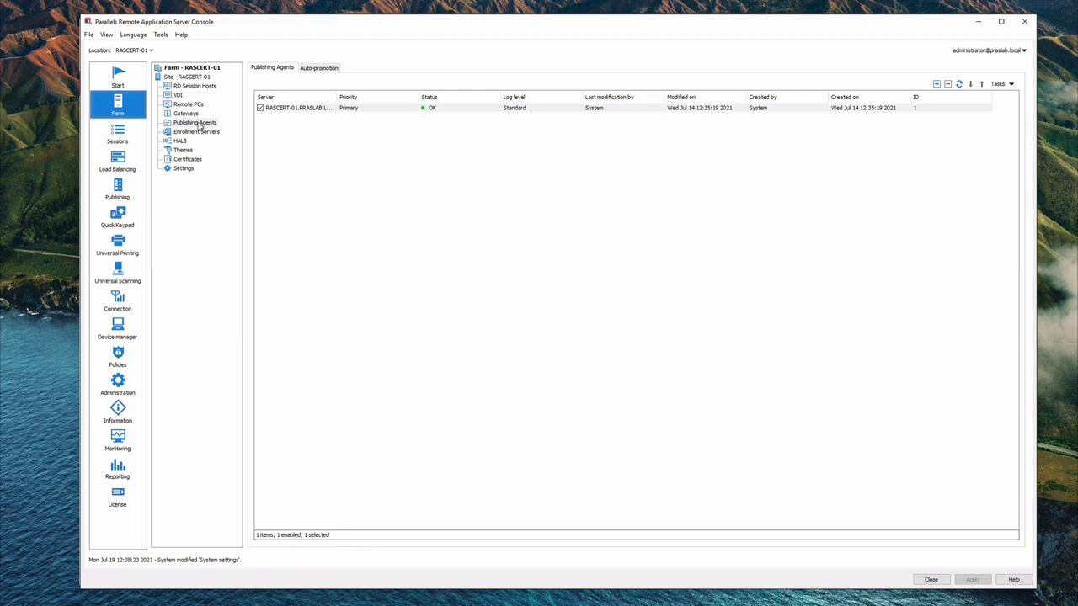
left_click(199, 124)
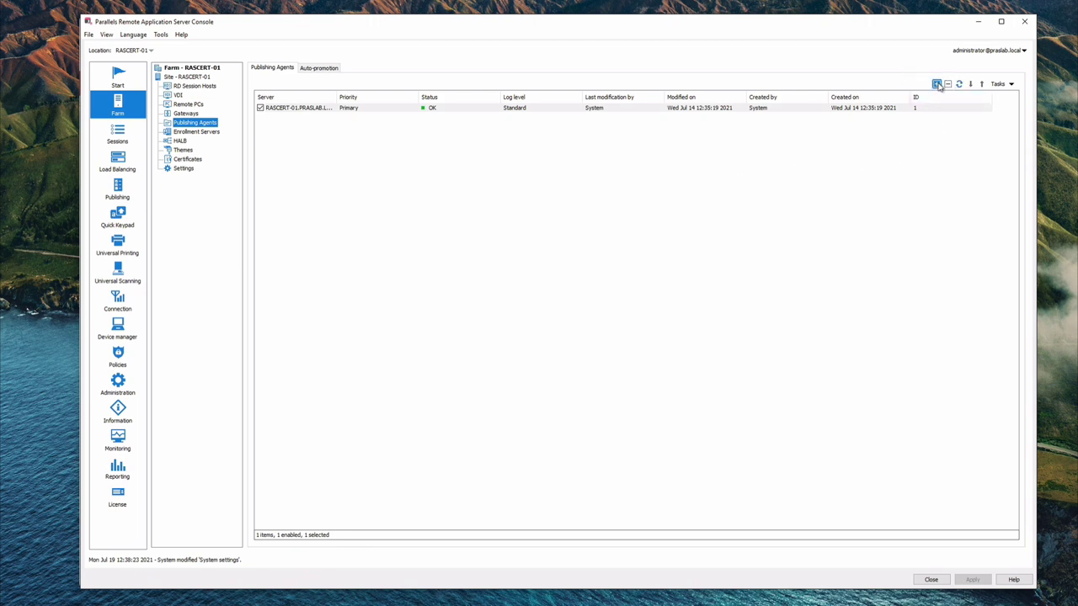
Cancel the Add RAS Publishing Agent dialog, then go to the Publishing section
left_click(936, 84)
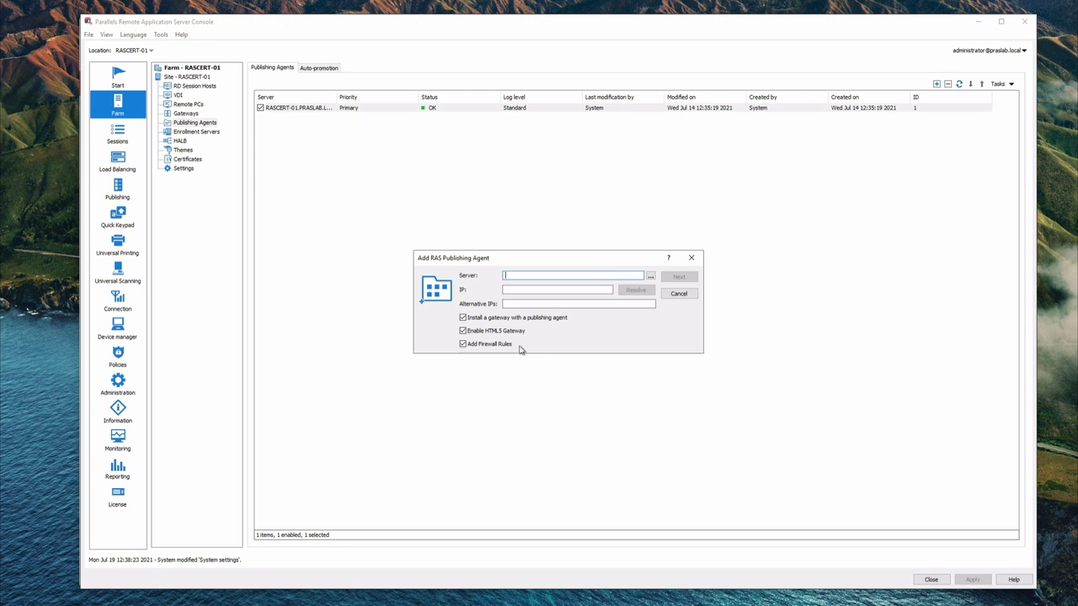
left_click(682, 294)
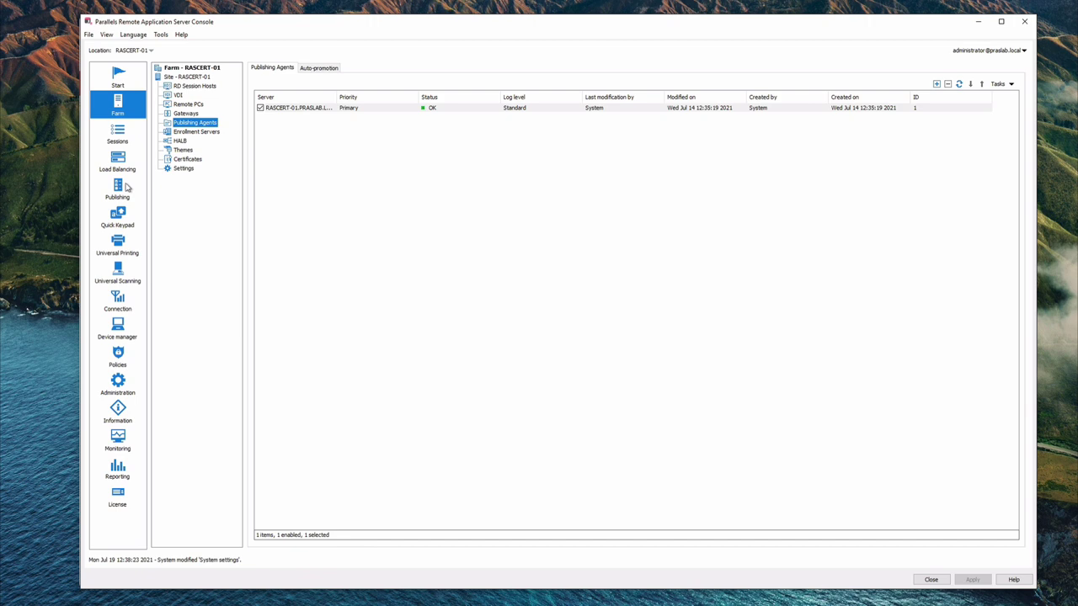
left_click(120, 187)
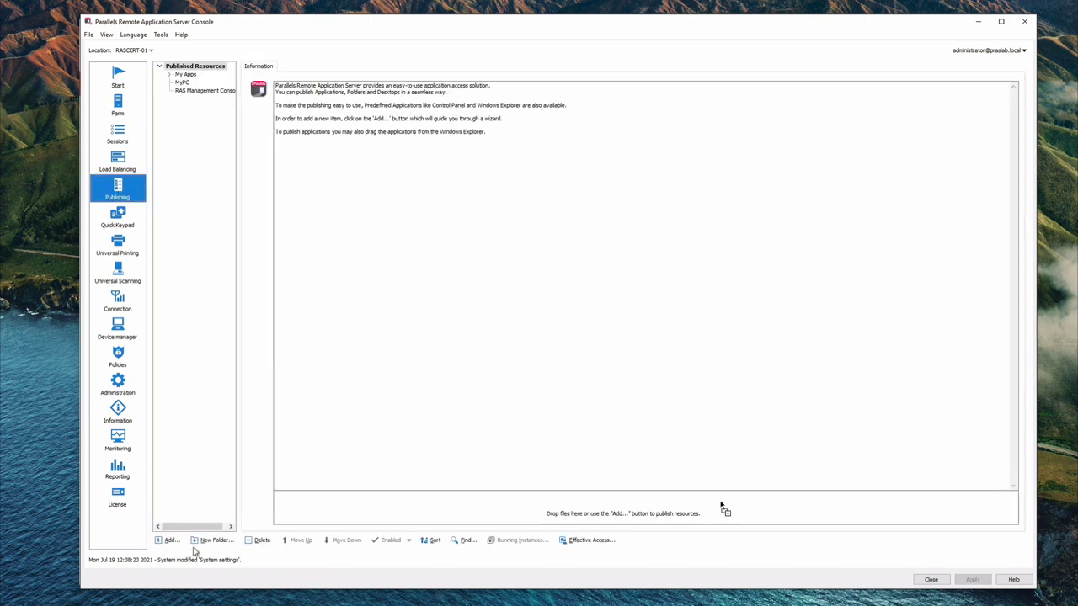
left_click(167, 541)
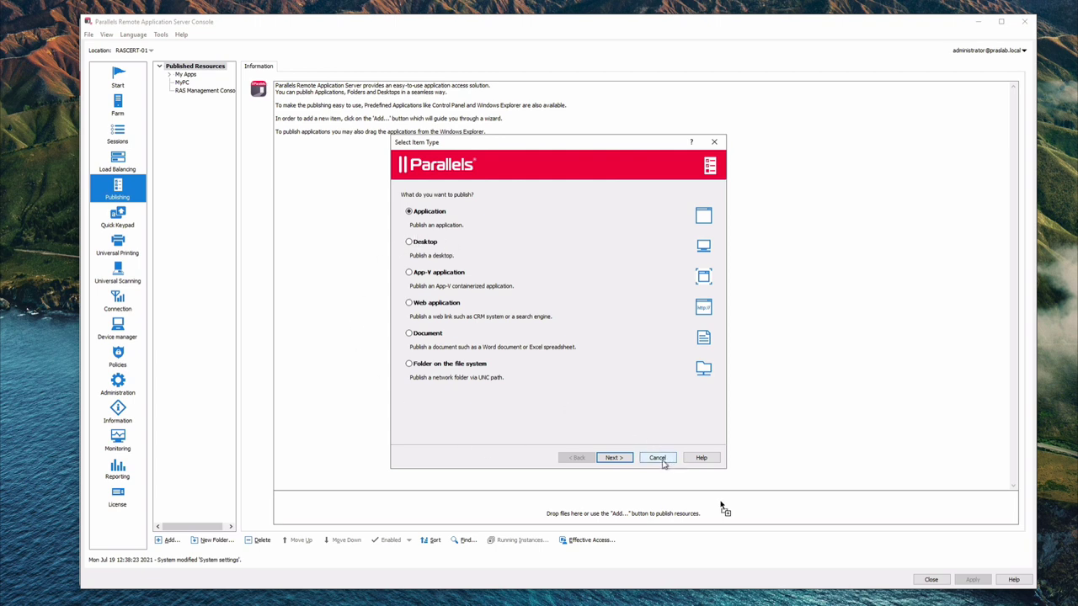
left_click(662, 461)
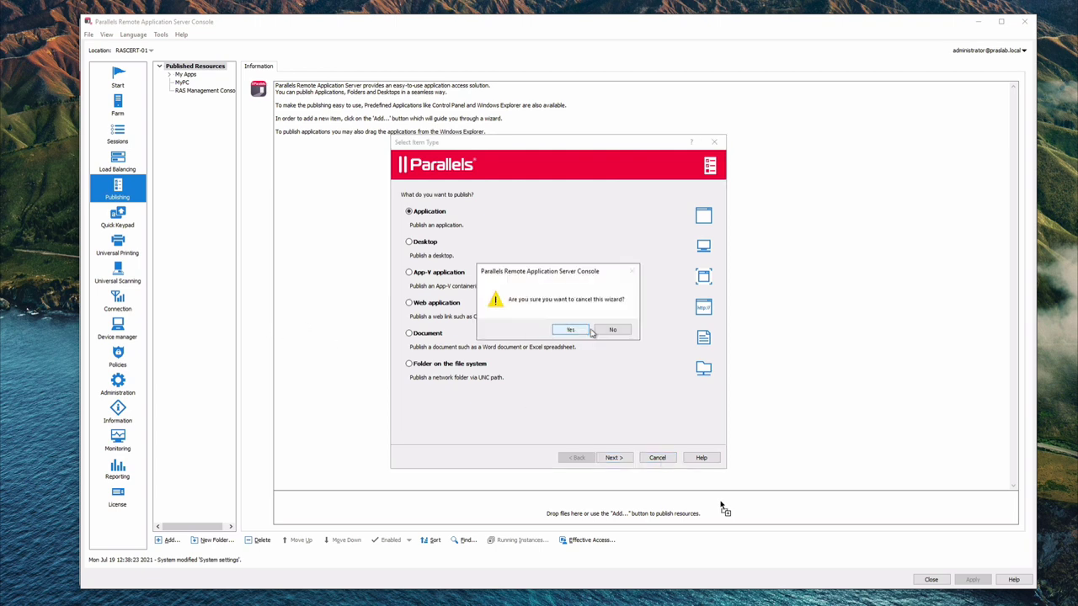
left_click(571, 330)
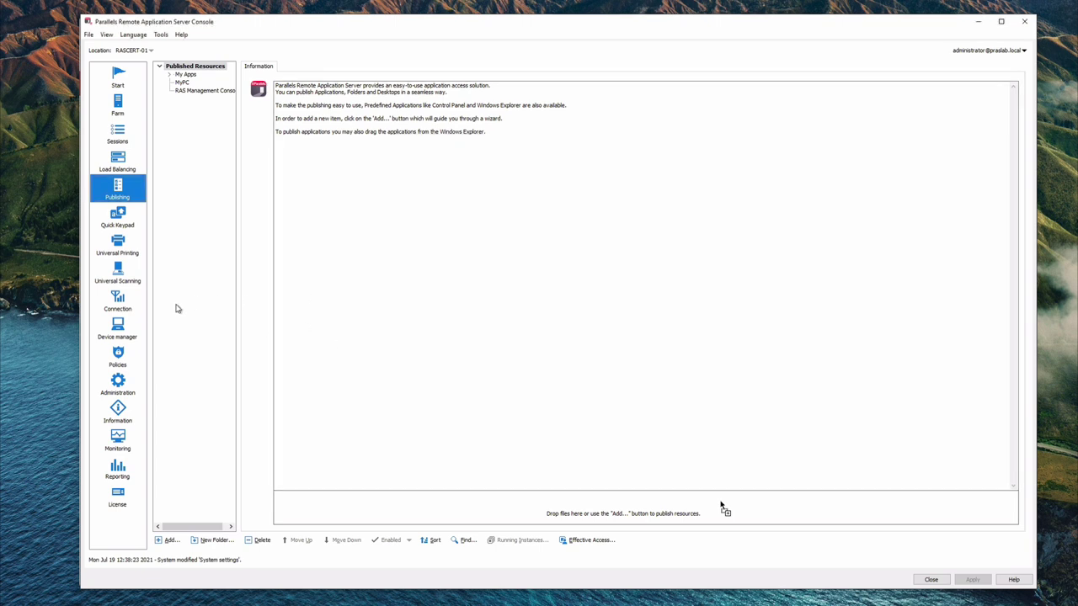
Open Connection's Multi-factor authentication tab and check the provider list, keeping None
left_click(120, 304)
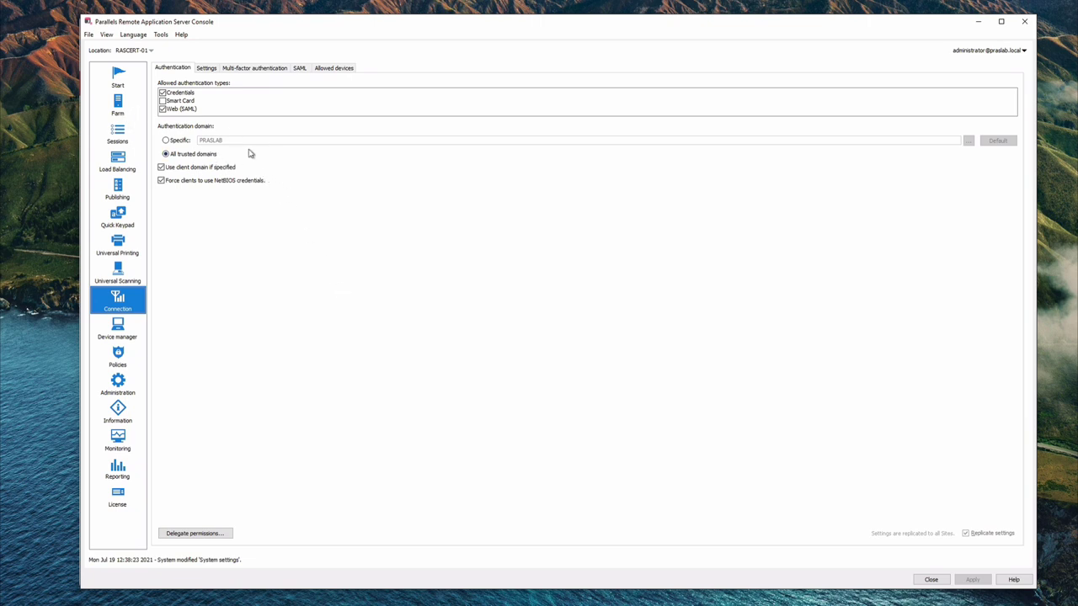
left_click(259, 71)
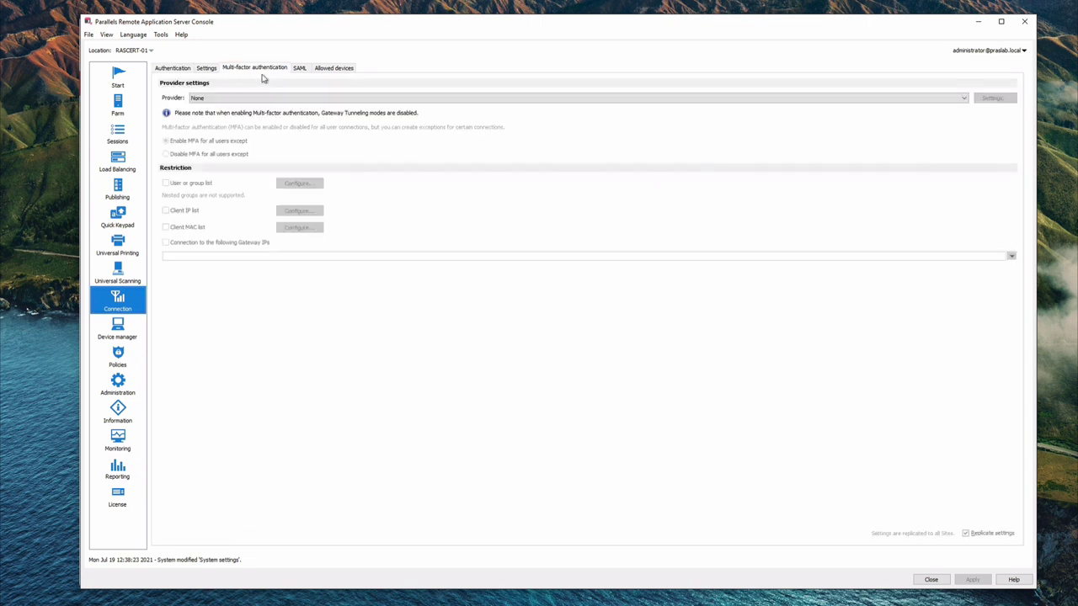
left_click(282, 101)
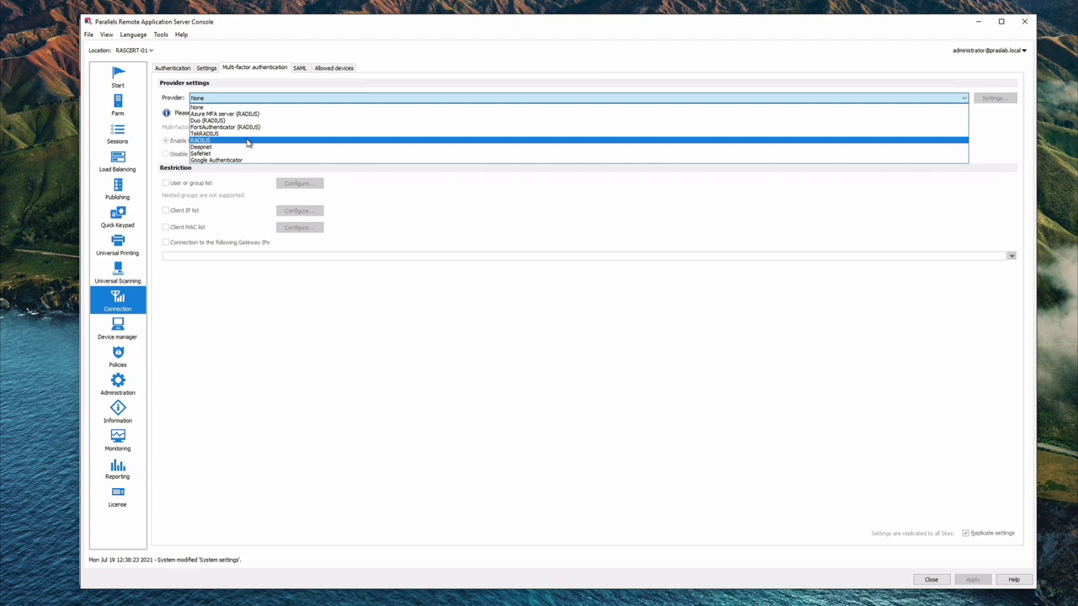
left_click(246, 93)
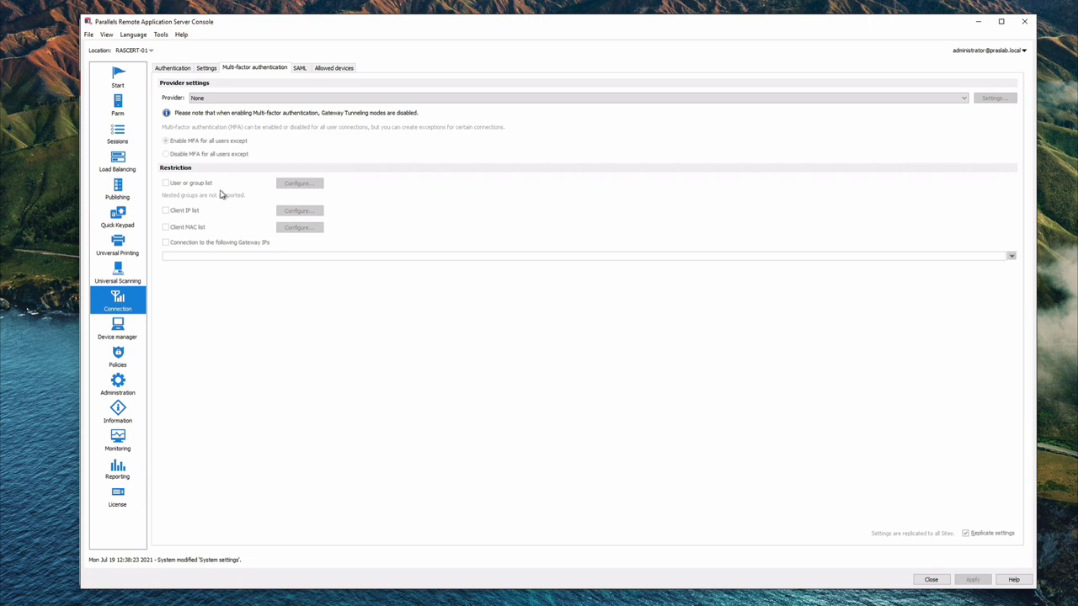
Open the Policy's properties at Local devices and resources > File transfer
left_click(117, 362)
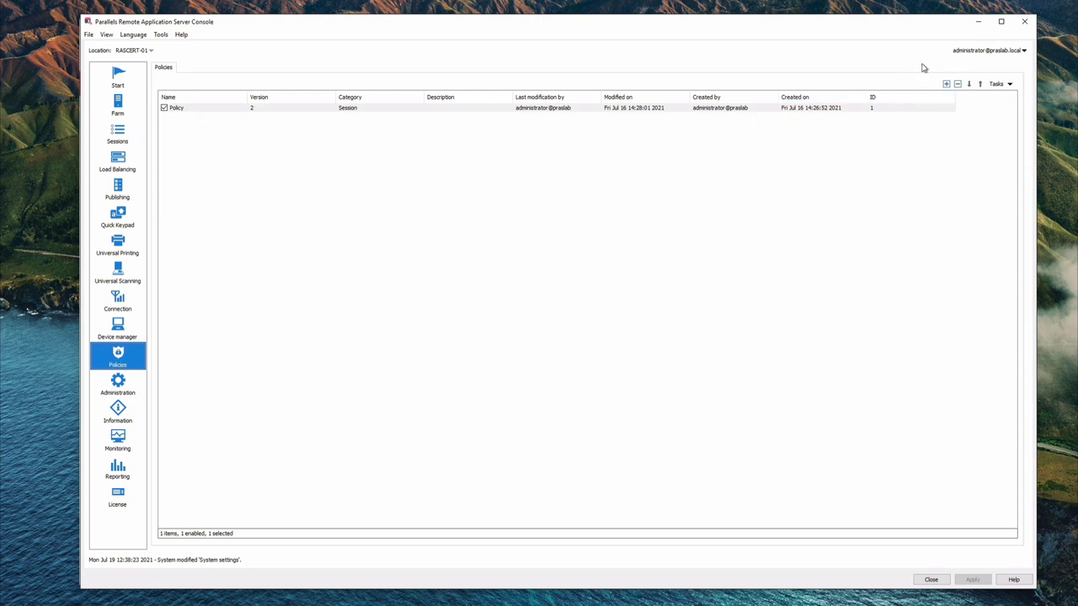
double_click(300, 110)
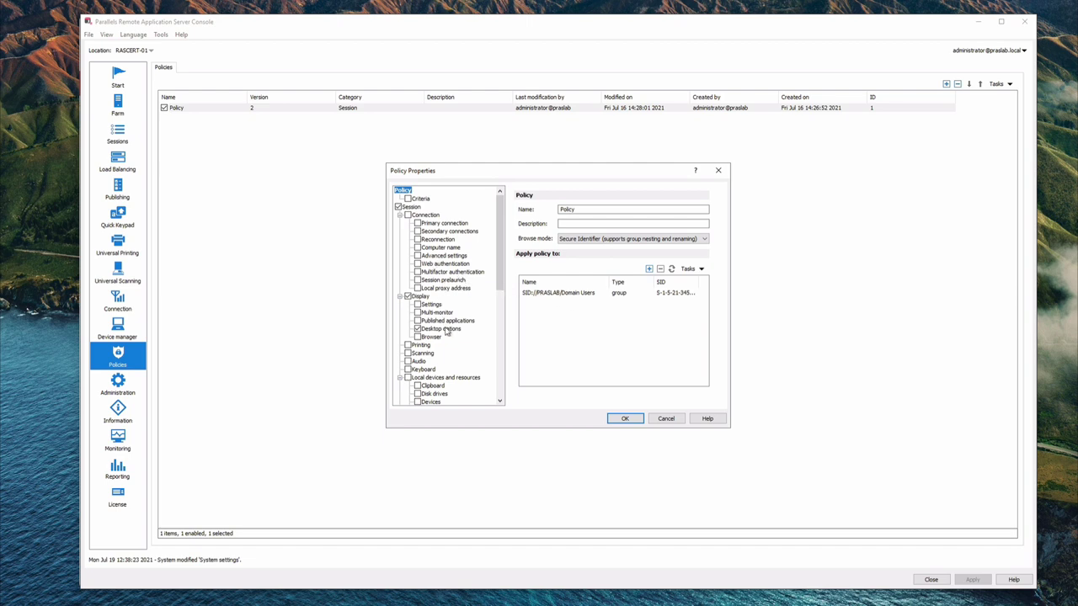
left_click_drag(500, 286, 500, 310)
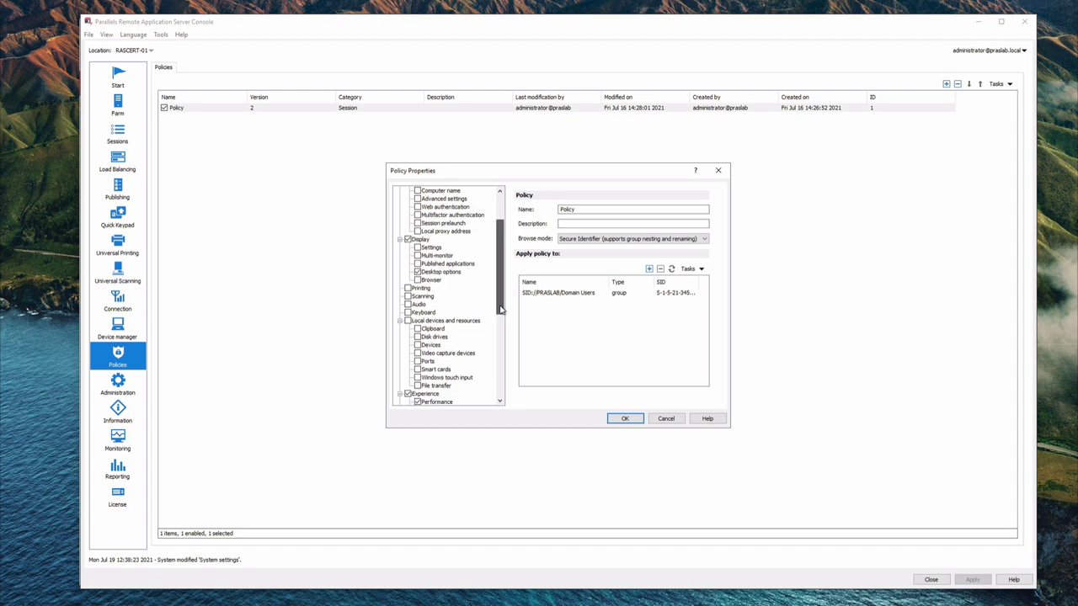
left_click(447, 322)
left_click(436, 386)
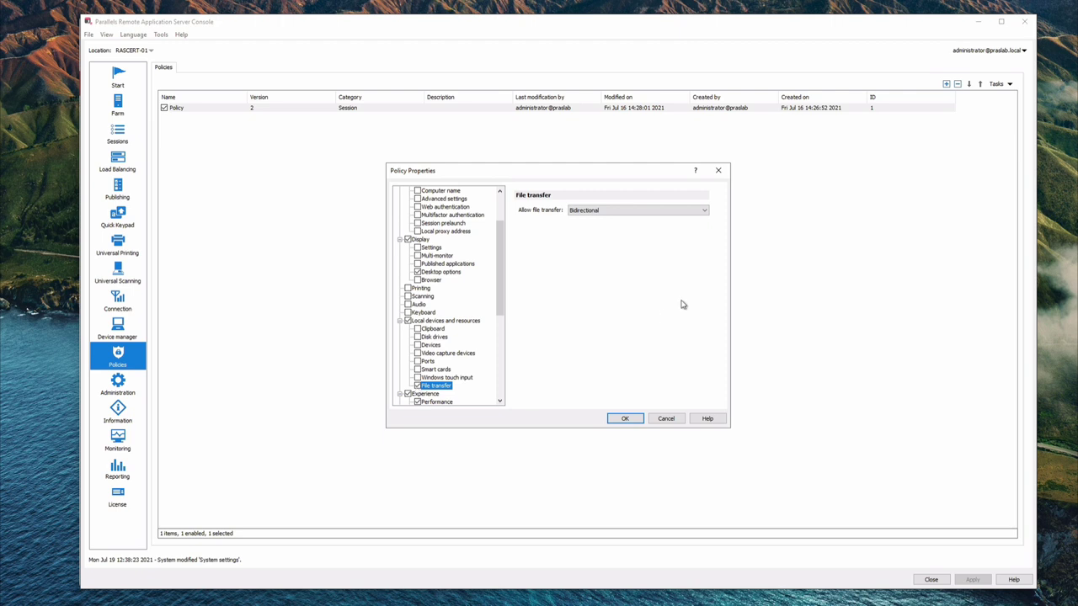
Pick Disabled for Allow file transfer, then cancel so the policy stays unchanged
left_click(702, 213)
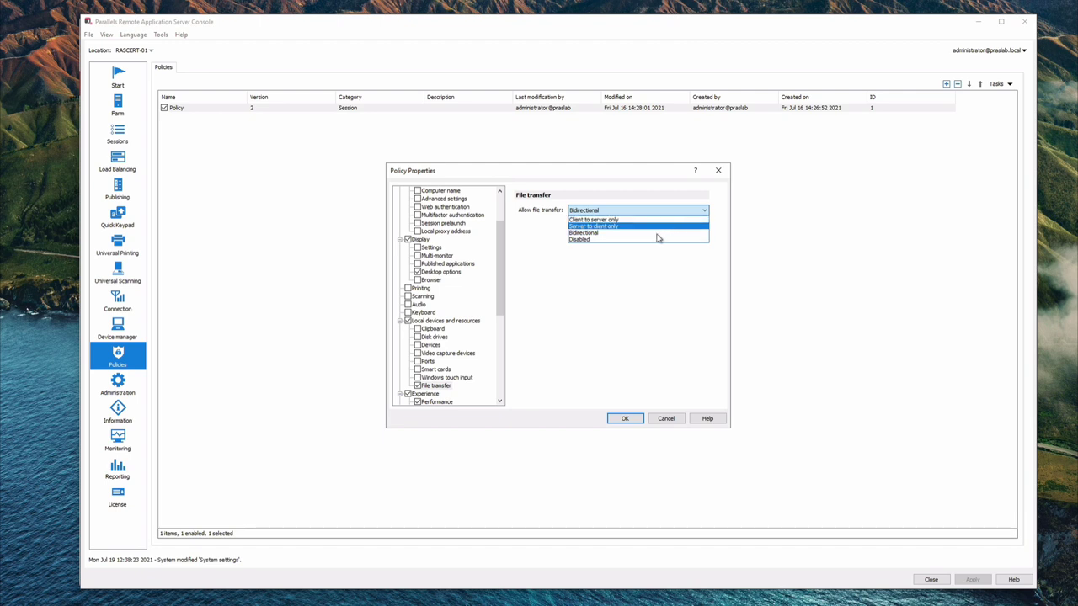
left_click(650, 239)
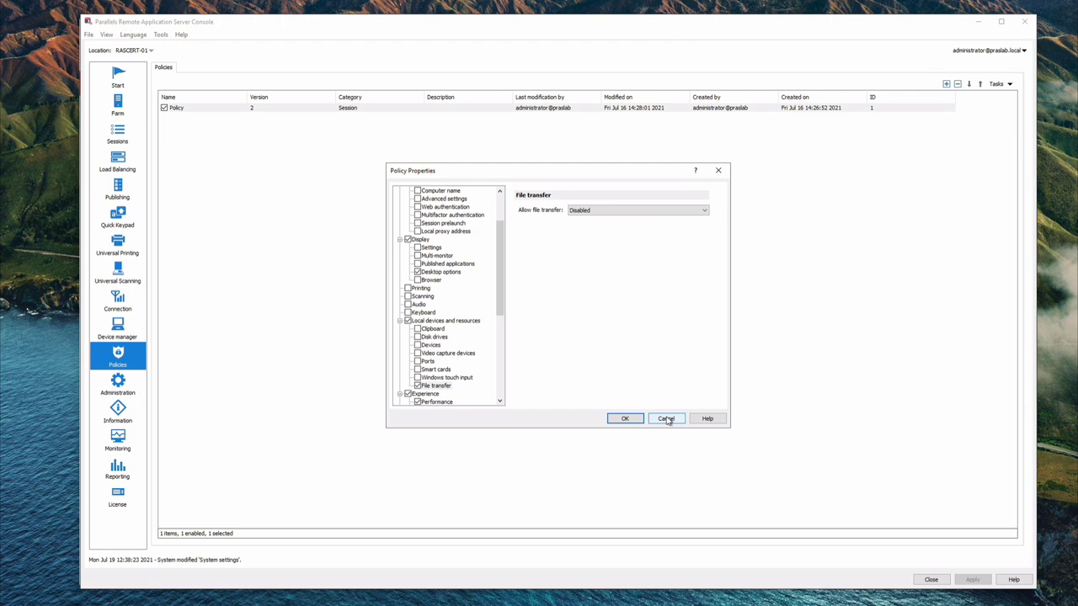
left_click(666, 419)
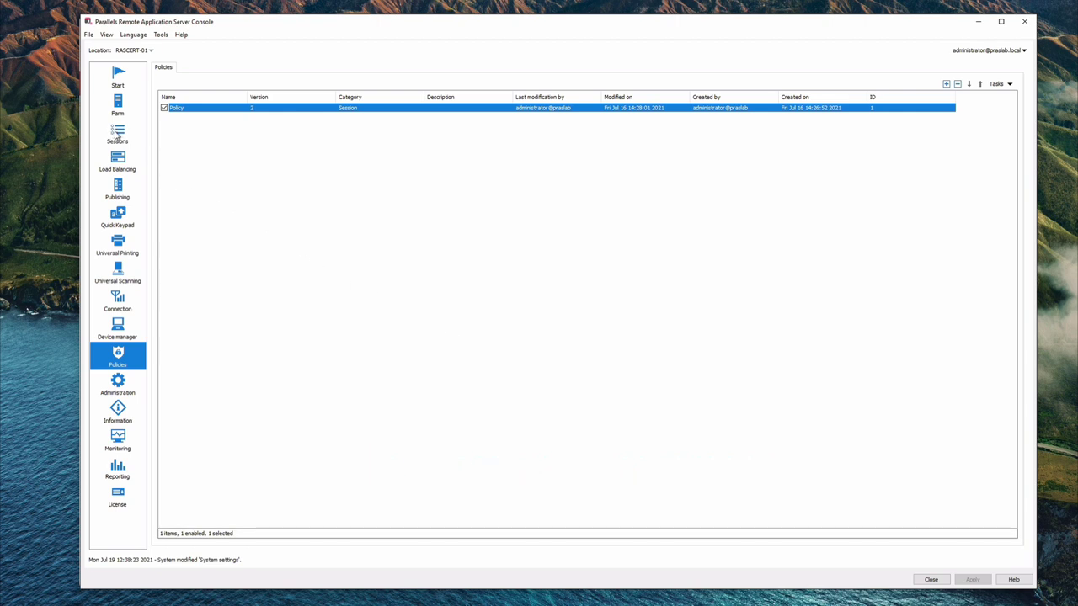
Show the Sessions list and scroll the Users table sideways through all five sessions' columns
left_click(118, 133)
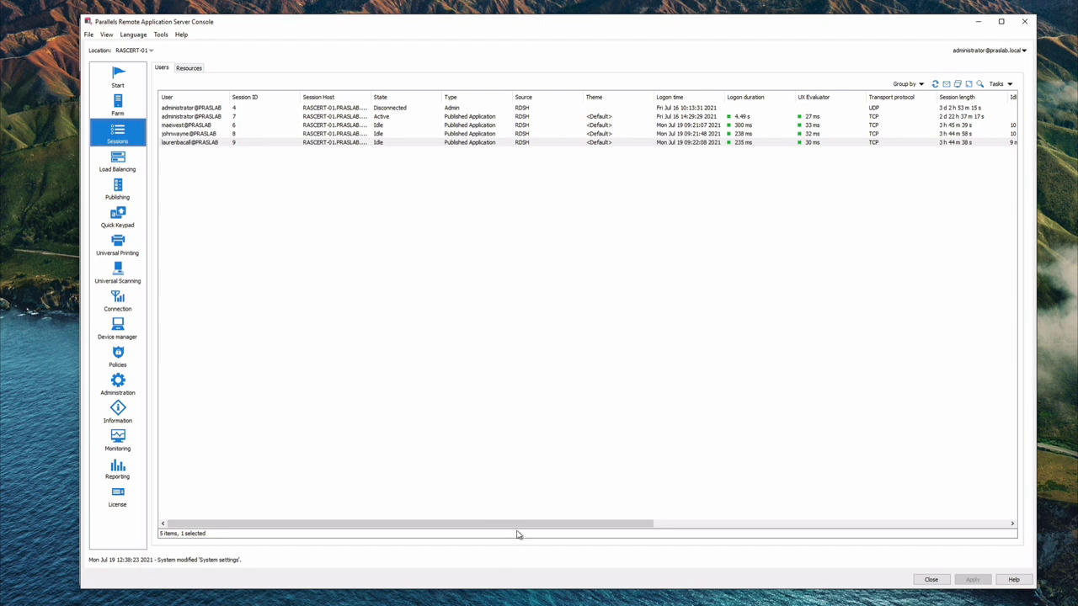
left_click_drag(476, 527, 936, 555)
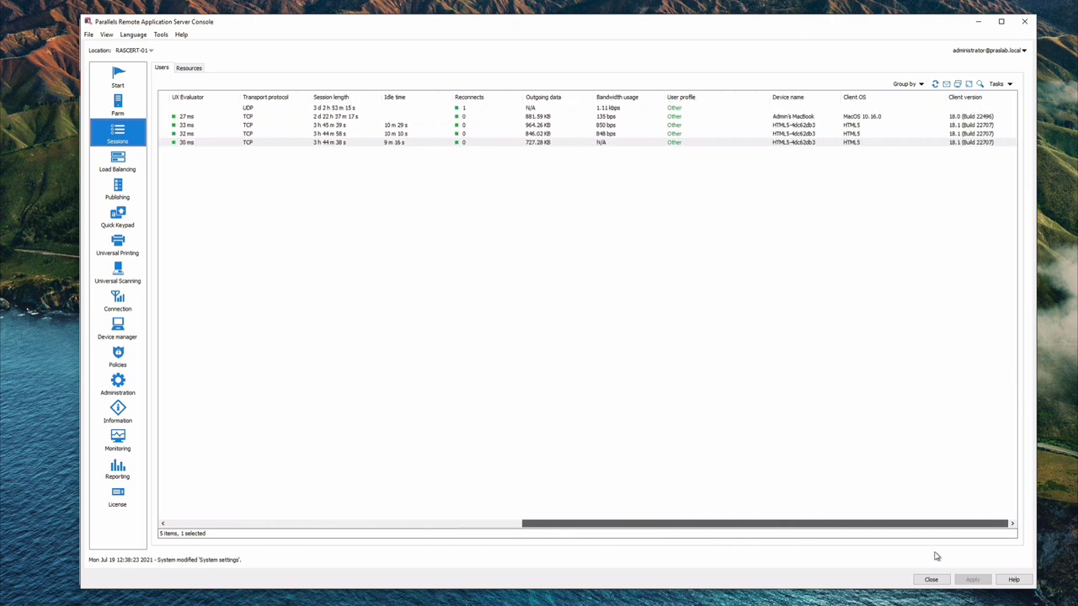
left_click_drag(935, 556, 936, 556)
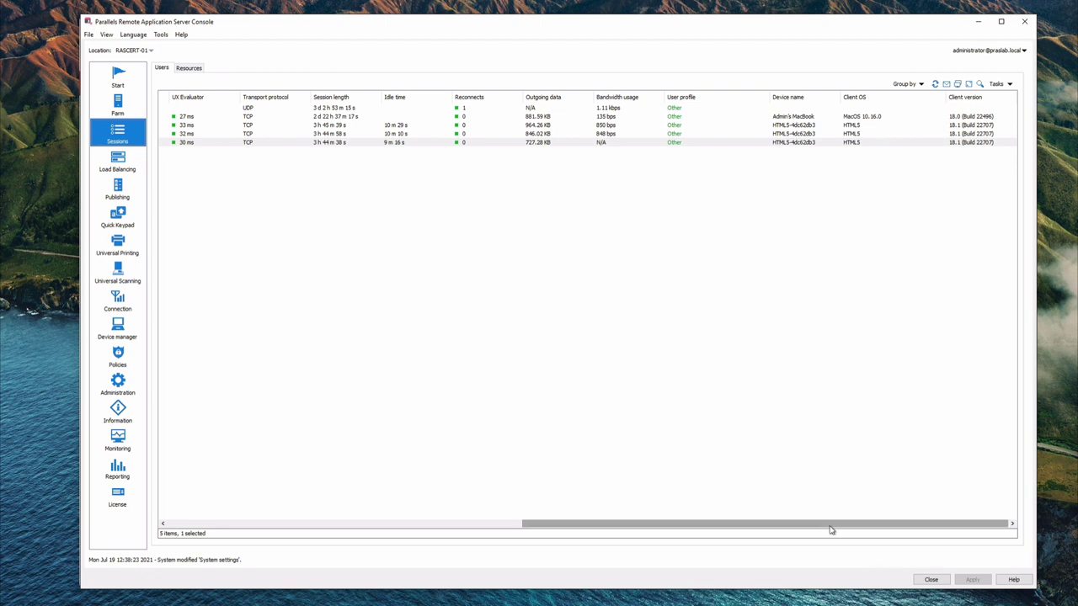
left_click_drag(832, 528, 432, 520)
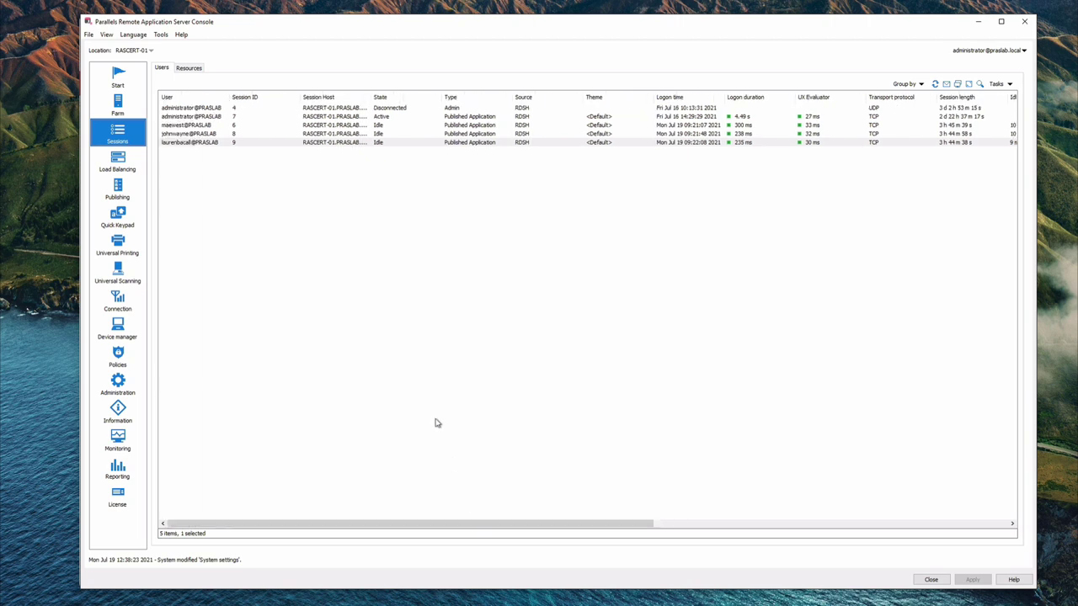
right_click(336, 129)
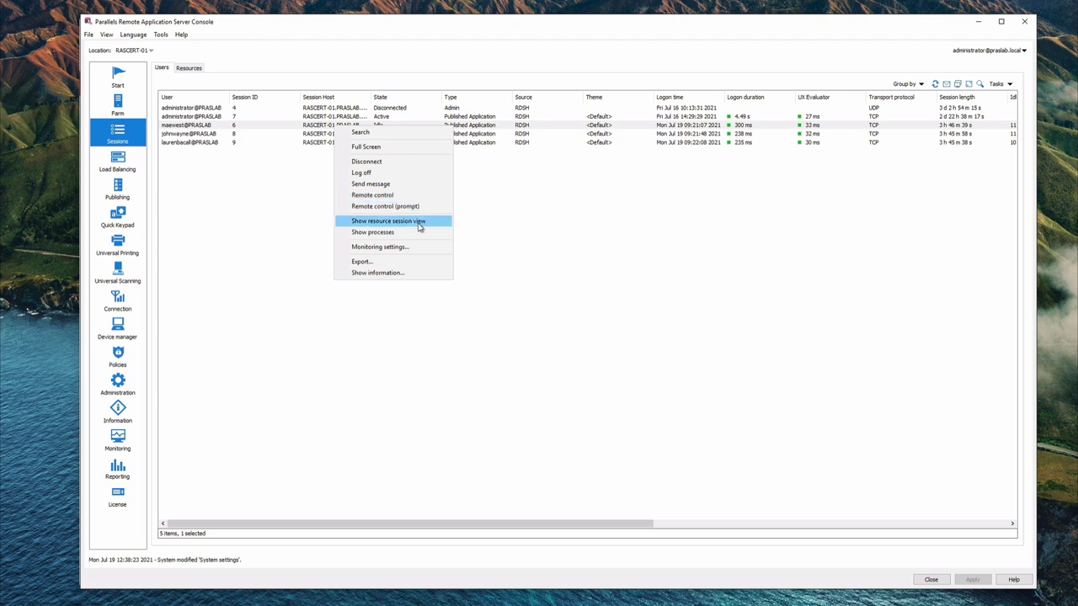
left_click(412, 274)
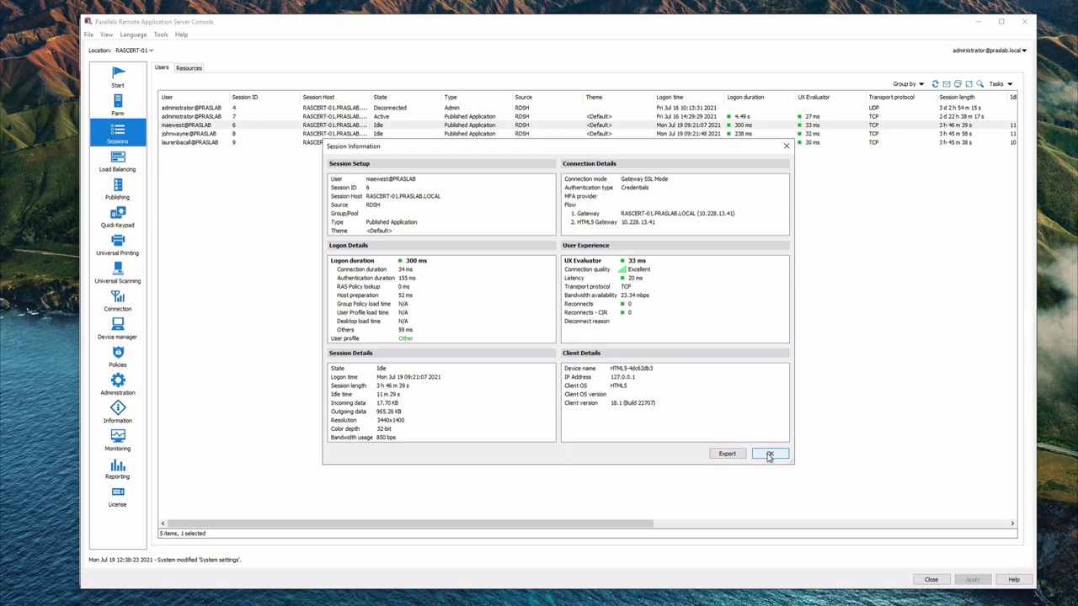
left_click(770, 455)
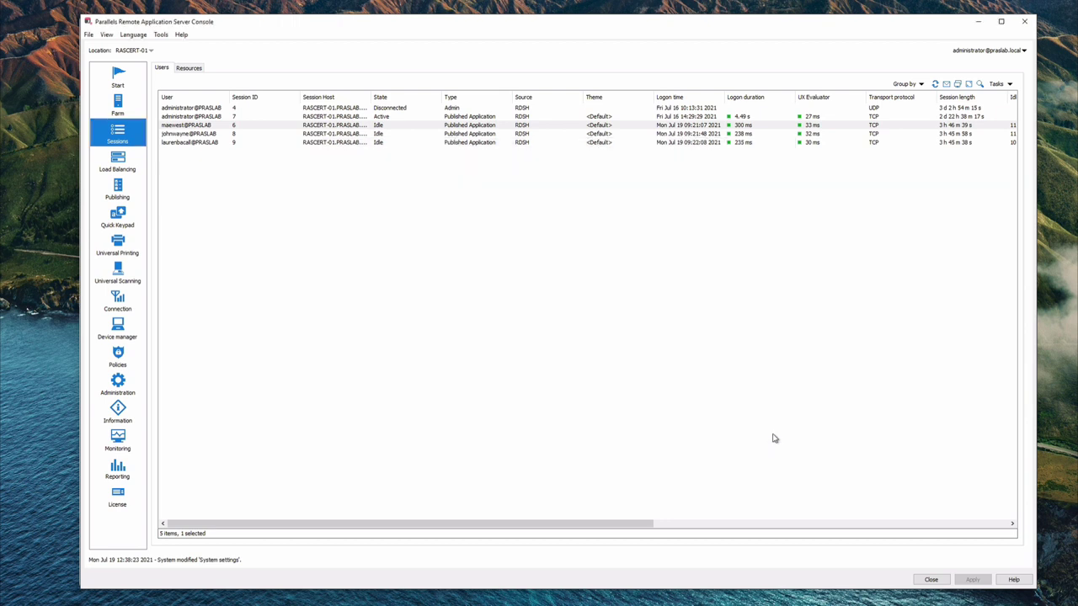
Select all five sessions, export them to CSV, then clear the selection
left_click(187, 110)
left_click(193, 143, "shift")
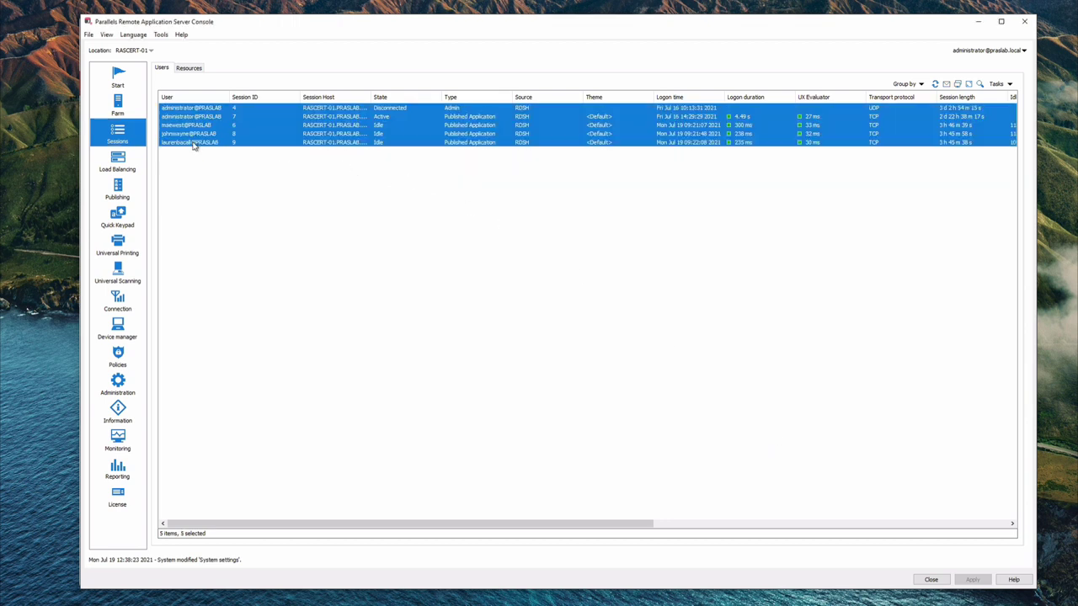
right_click(192, 145)
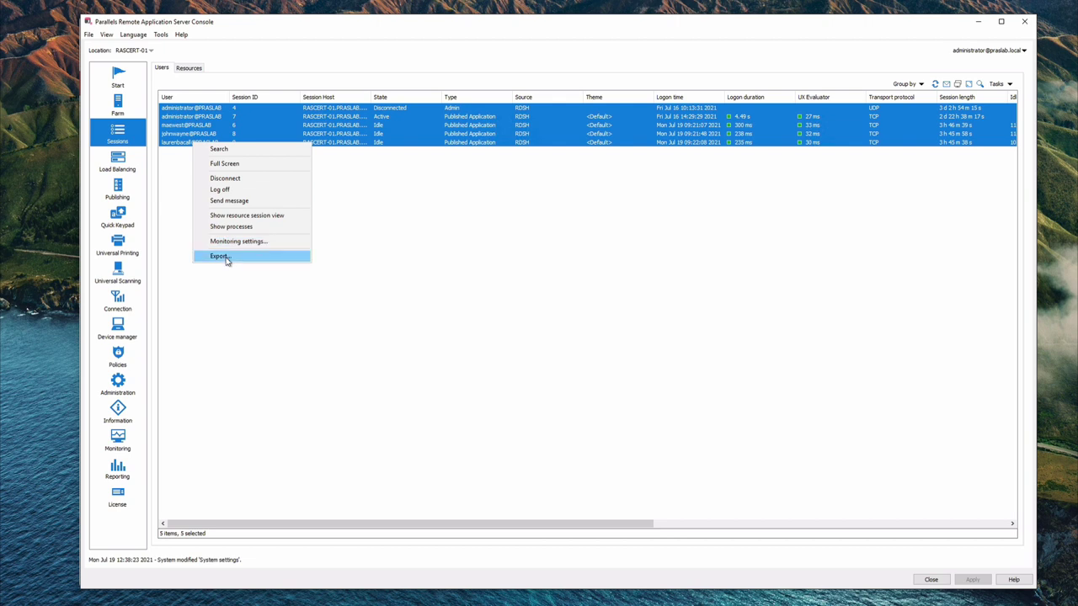
left_click(224, 256)
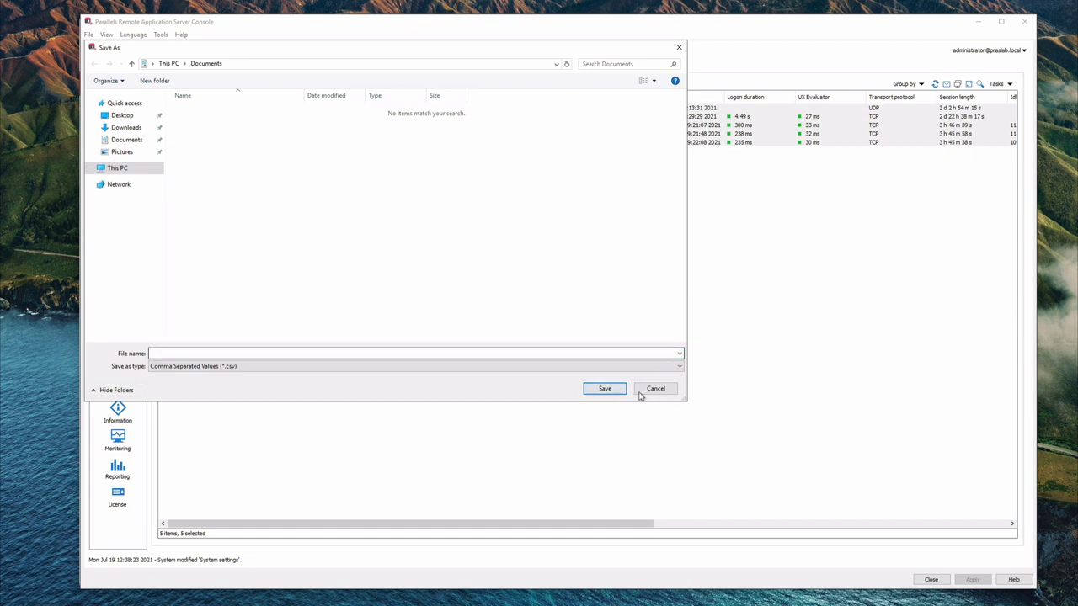
left_click(508, 258)
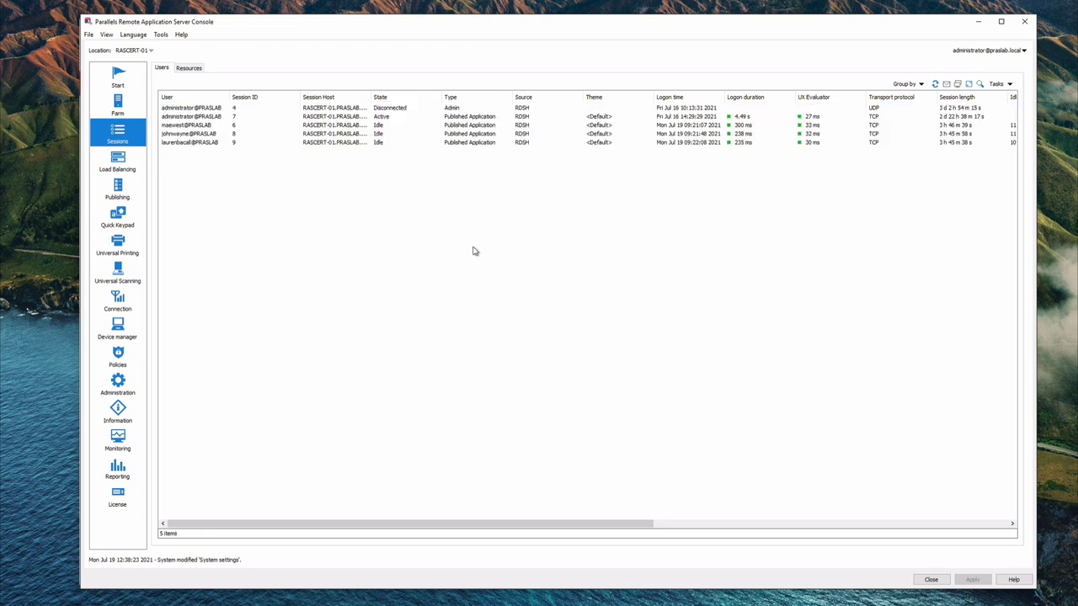
Minimize the console and show the Sessions page in the RAS Management Portal
left_click(979, 24)
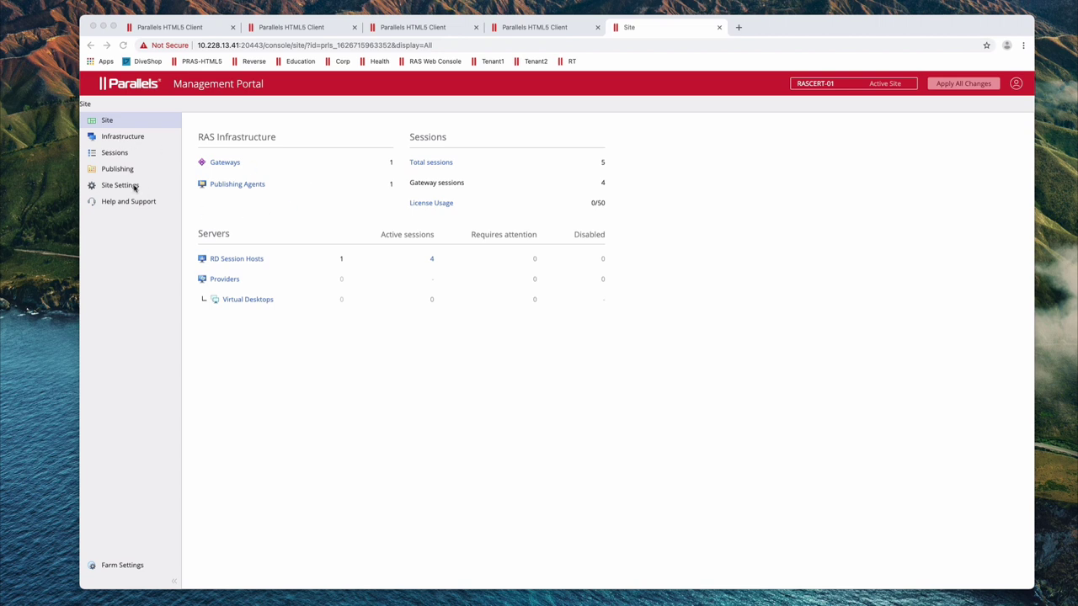
left_click(114, 158)
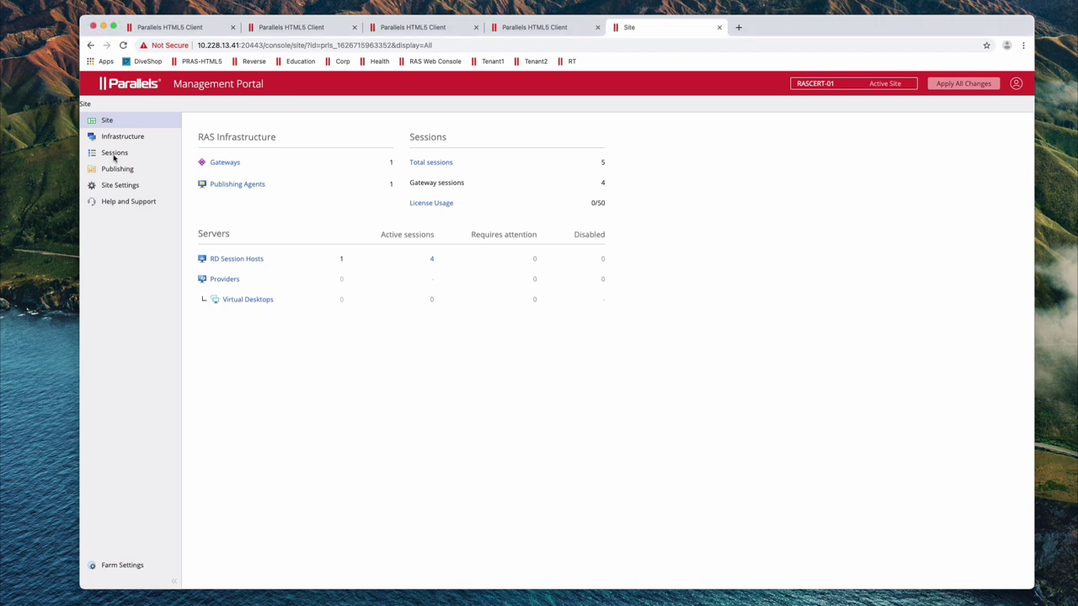
left_click(114, 156)
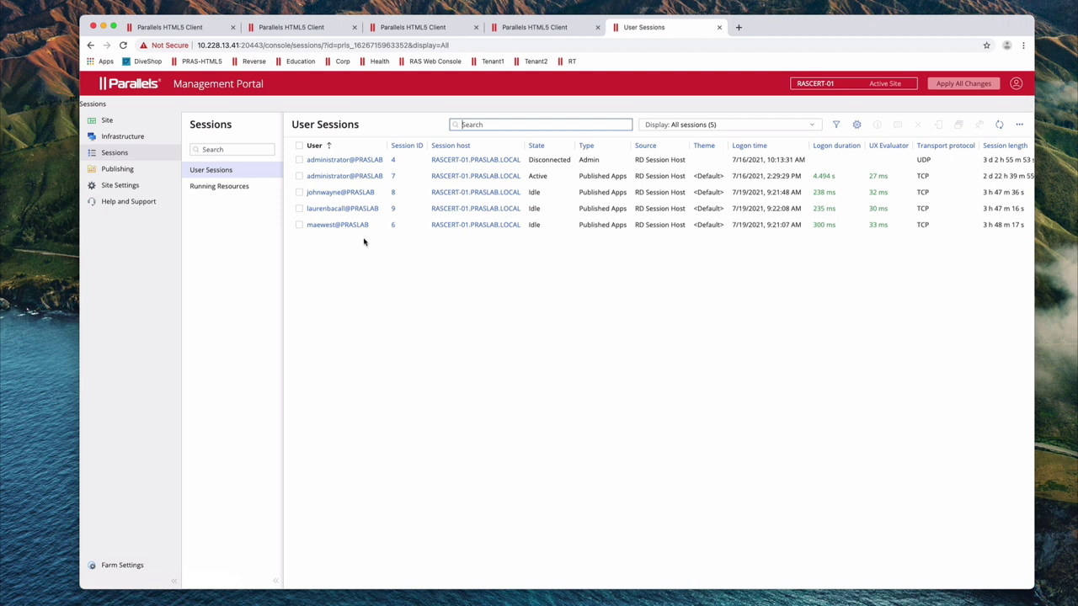
Bring up one user session's actions menu, then dismiss it without choosing an action
right_click(362, 231)
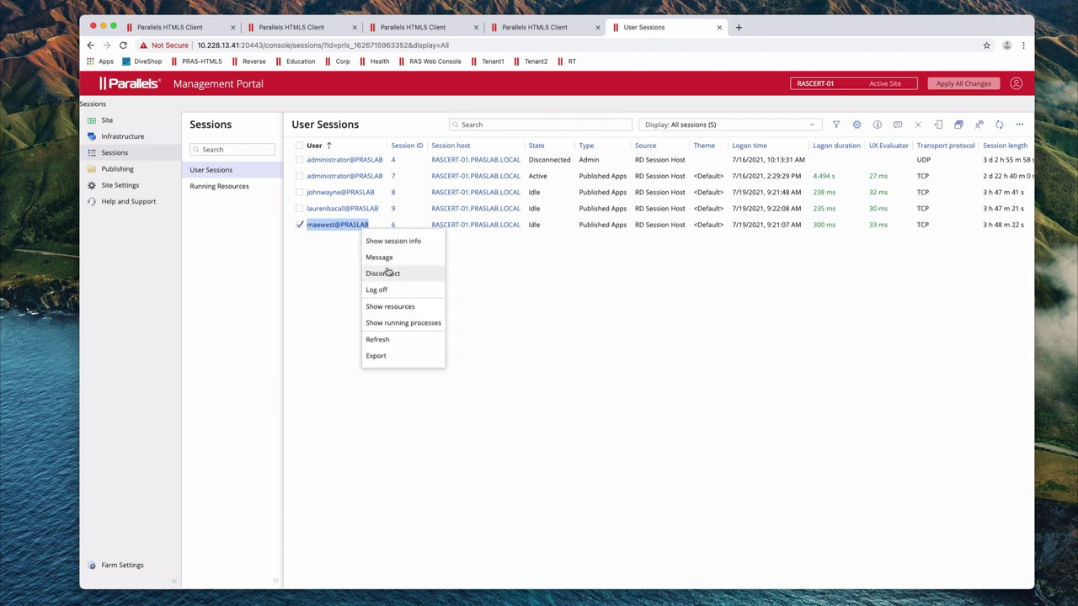
left_click(540, 281)
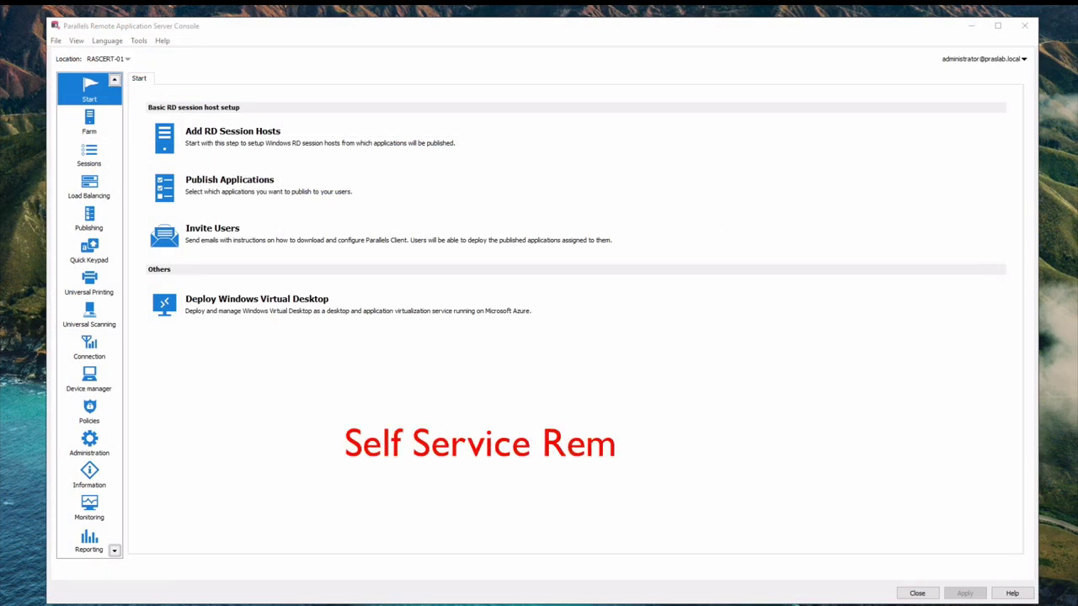
Show Administration's Mailbox settings: TLS/SSL if available, SMTP authentication required
left_click(89, 442)
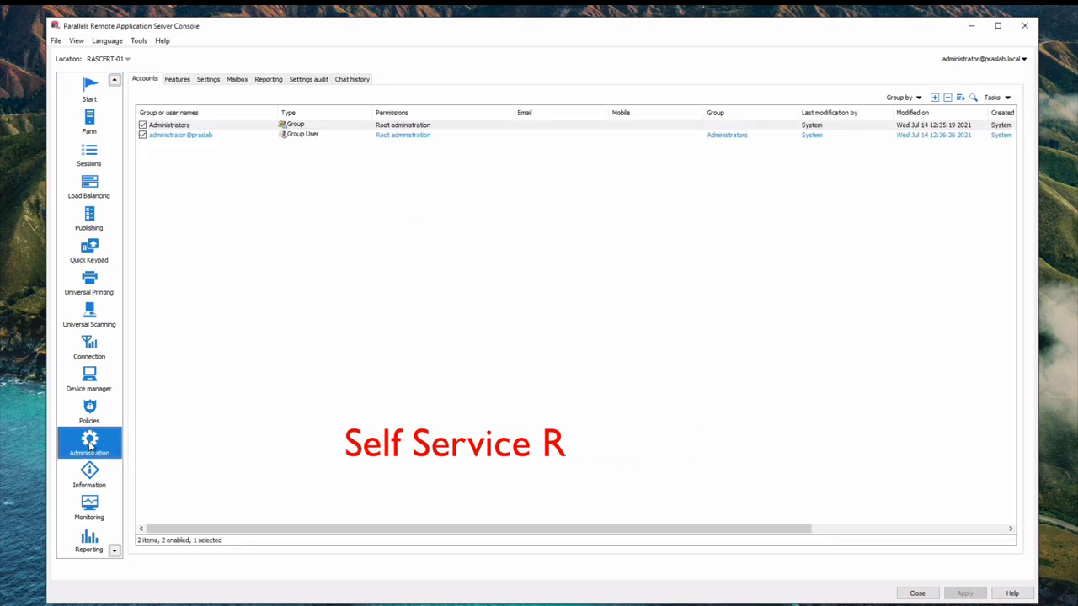
left_click(237, 80)
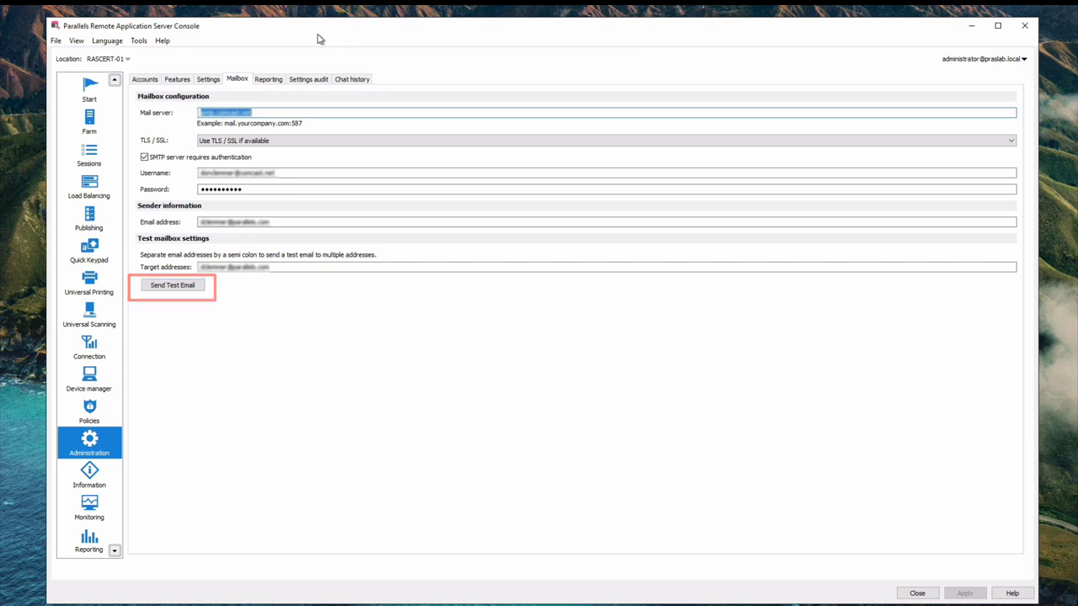
Return to the Farm overview listing site RASCERT-01 with state OK
left_click(91, 122)
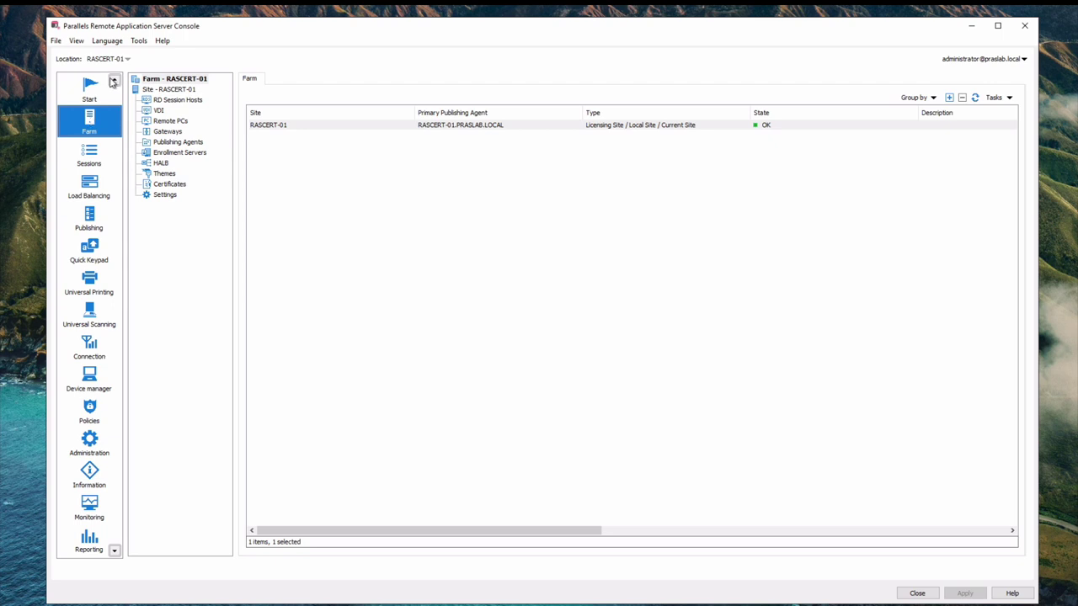
Select Remote PCs and bring up Self-service enrollment from the Tasks menu
left_click(169, 121)
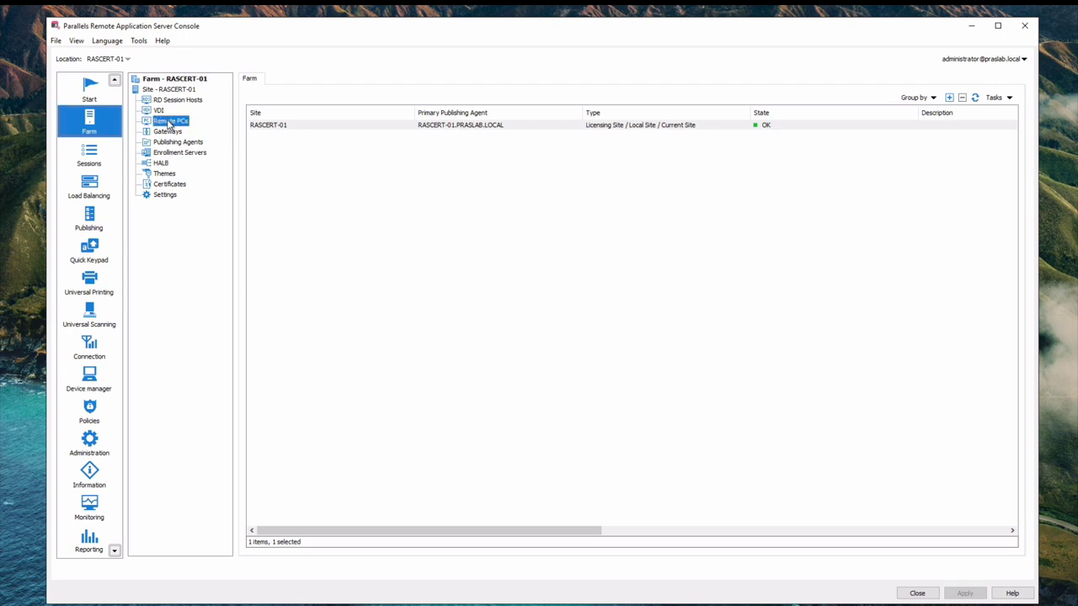
left_click(1013, 99)
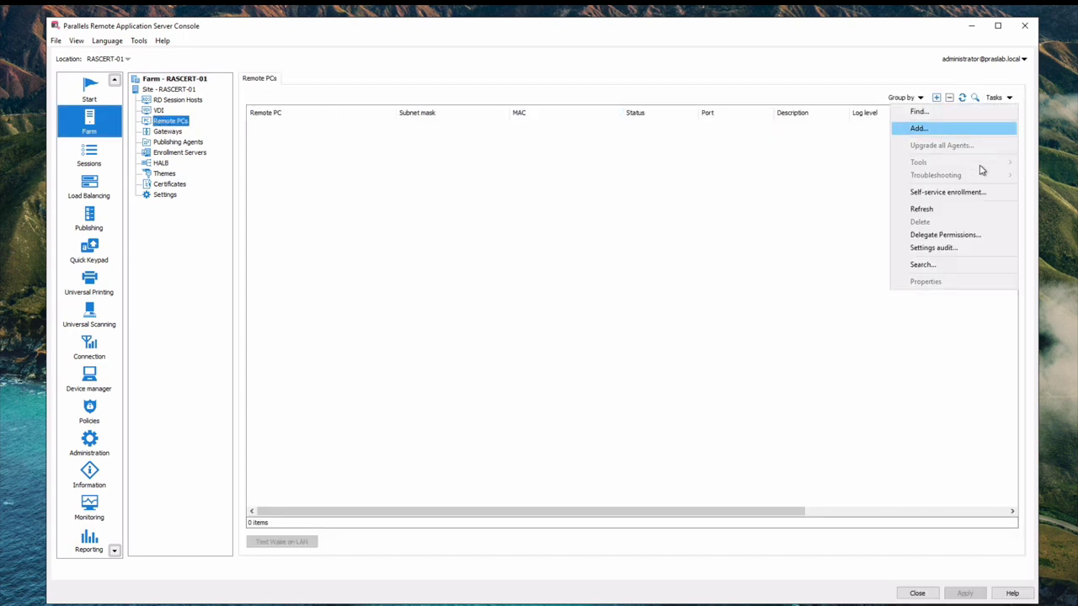
left_click(978, 195)
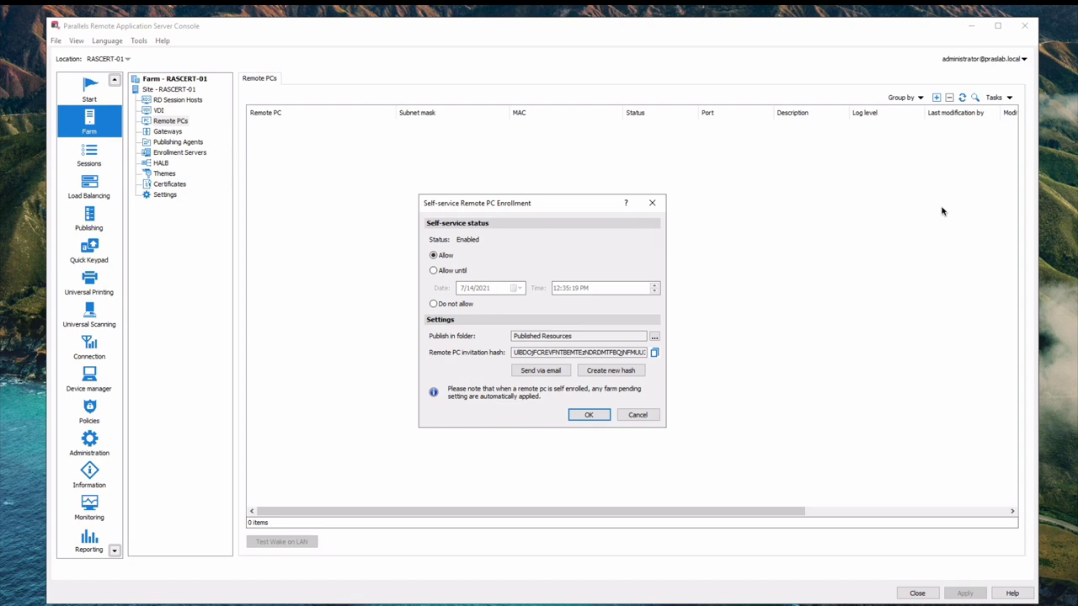
E-mail the Remote PC enrollment invitation to the recipient's address, then close the enrollment dialog
left_click(537, 373)
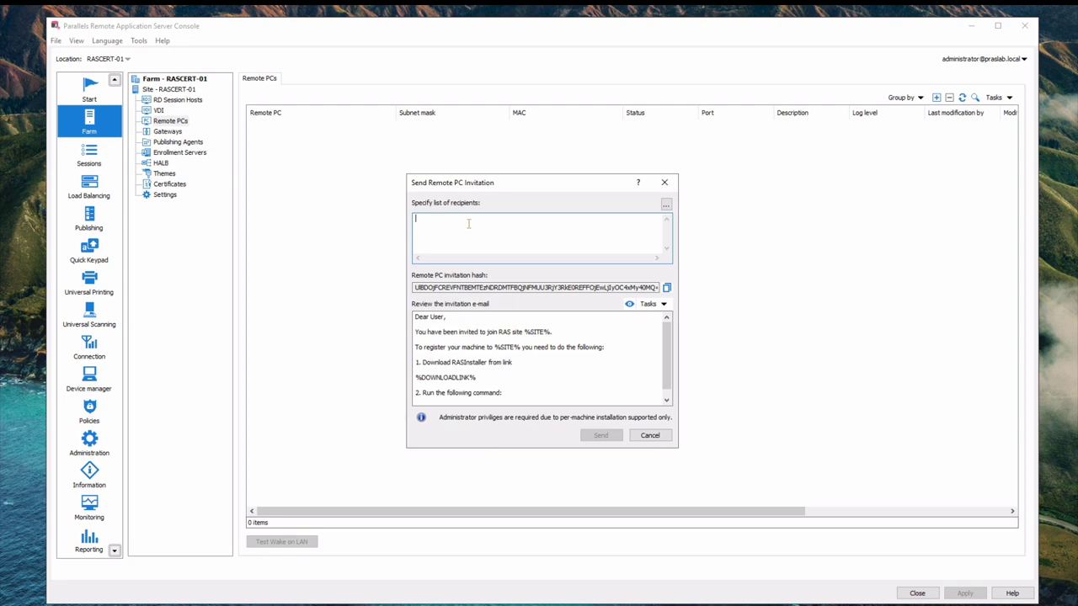
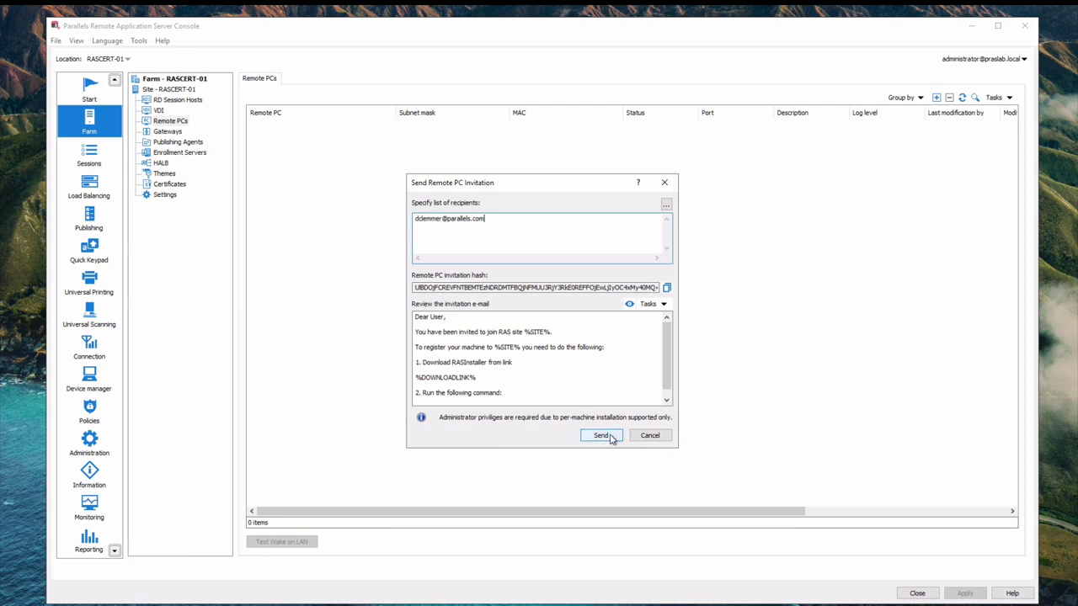
left_click(601, 435)
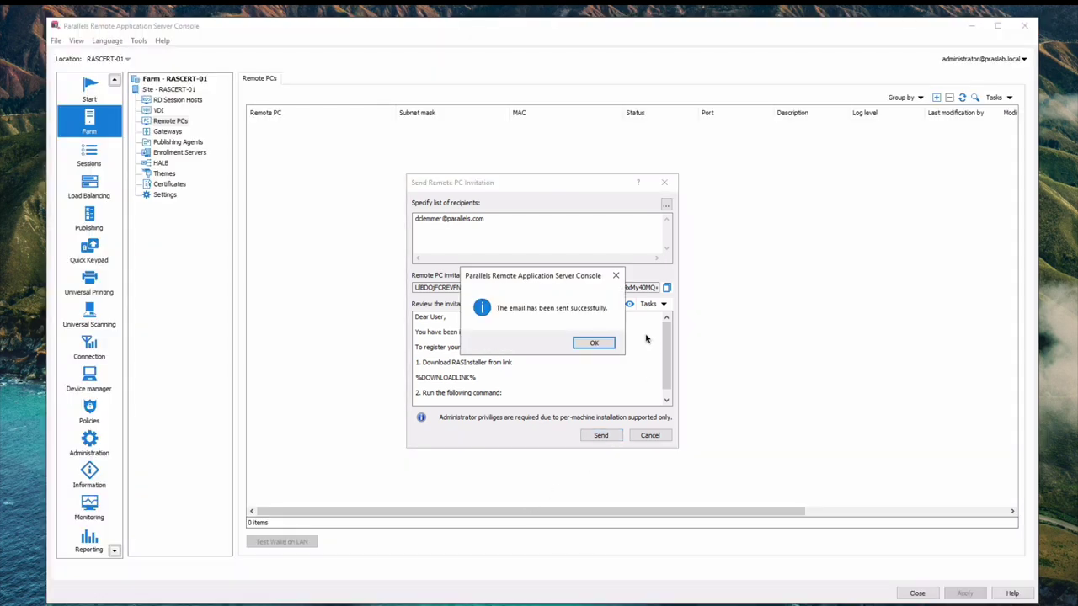
left_click(593, 343)
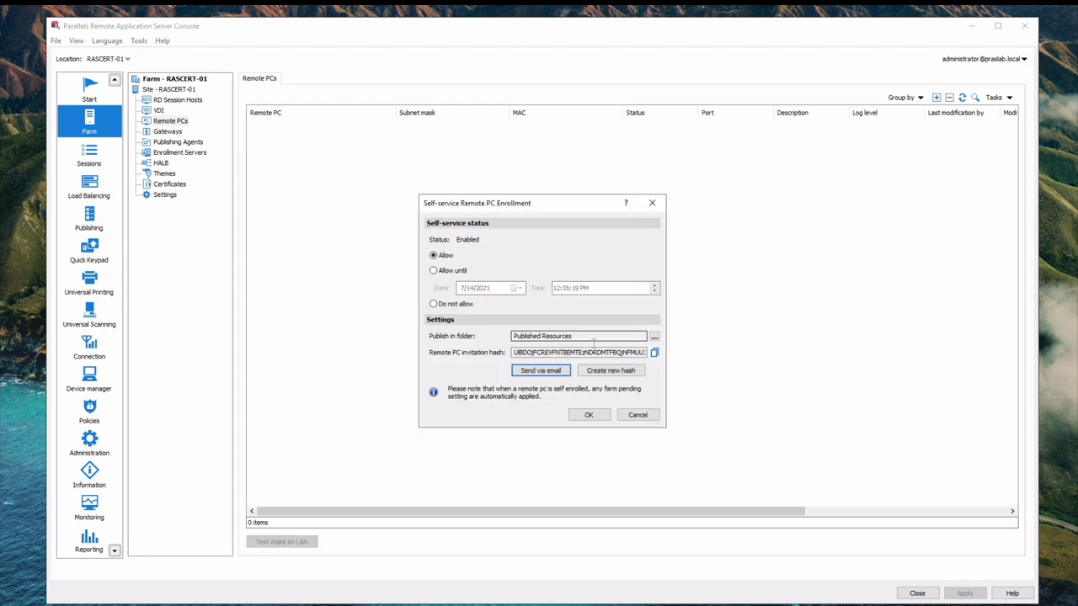
left_click(588, 415)
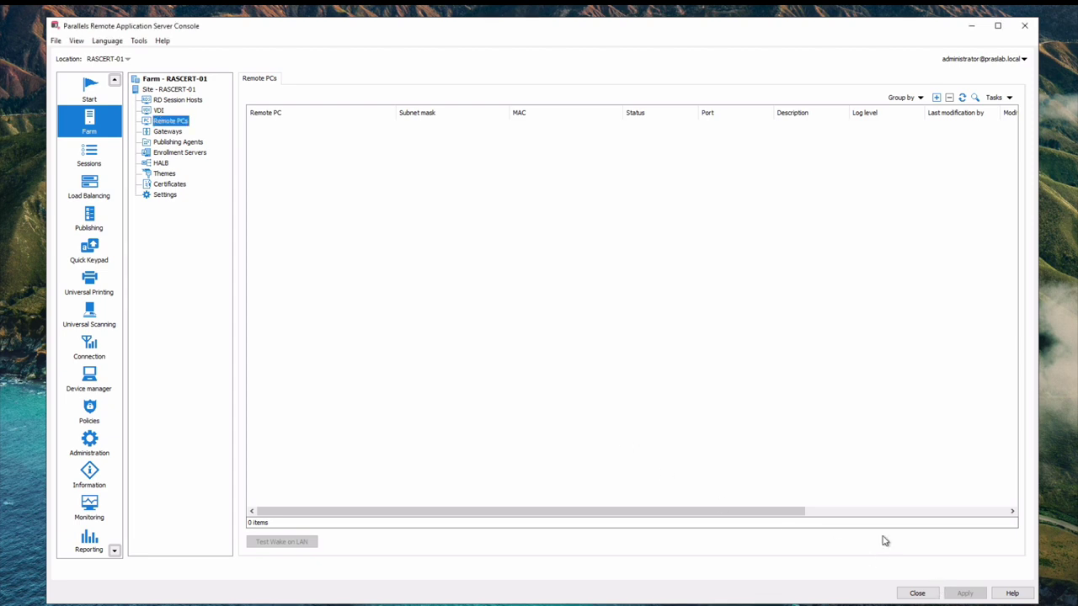
Minimize the console and copy the RASInstaller download link from the invitation e-mail
left_click(972, 29)
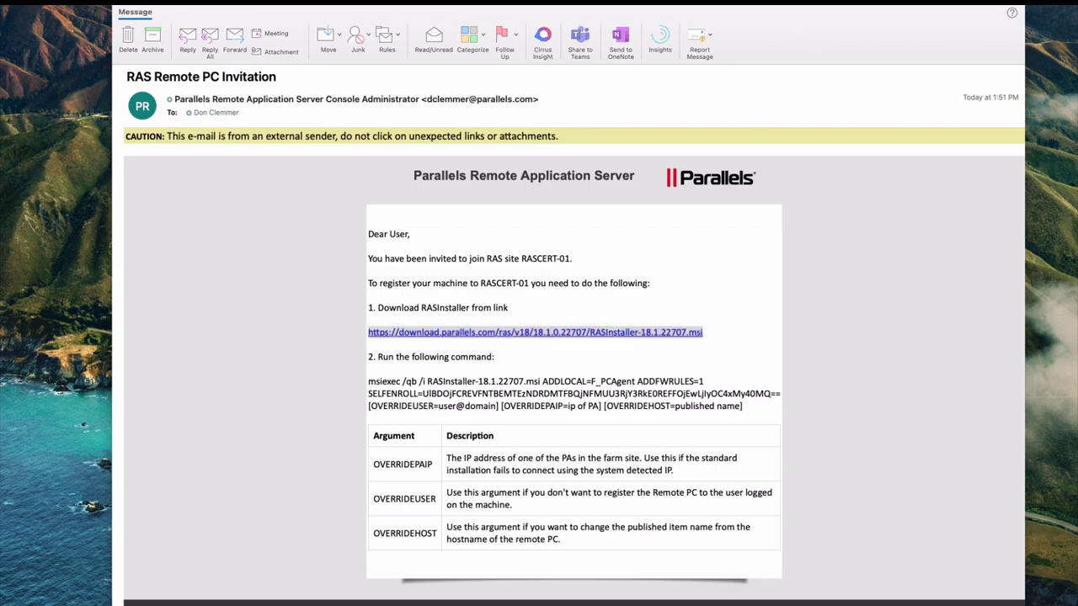
key("super+m")
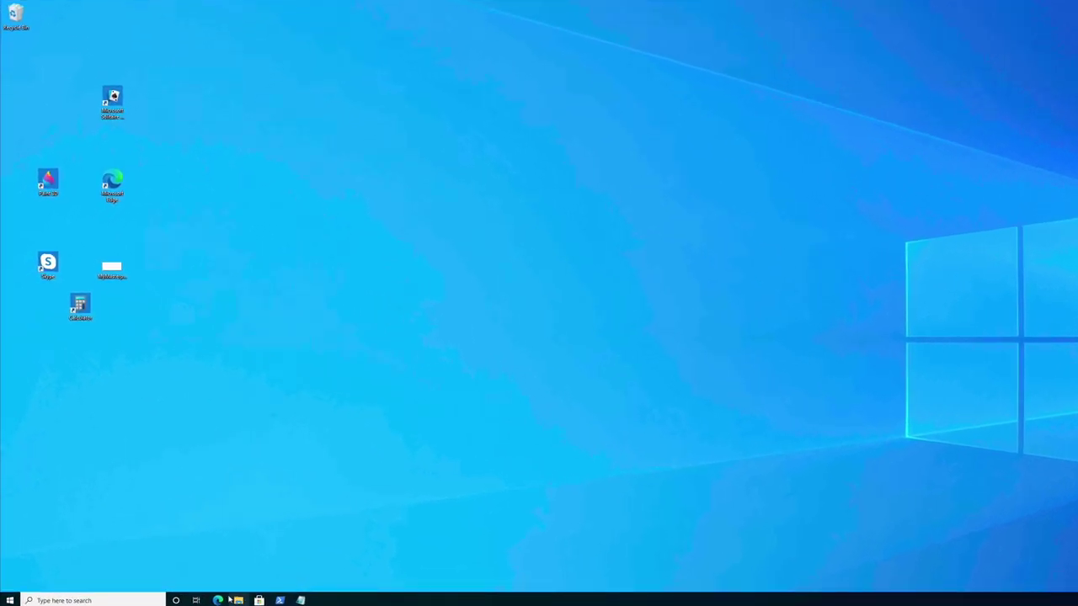
Download RASInstaller-18.1.22707.msi in Edge from the pasted installer link, then minimize Edge
left_click(218, 601)
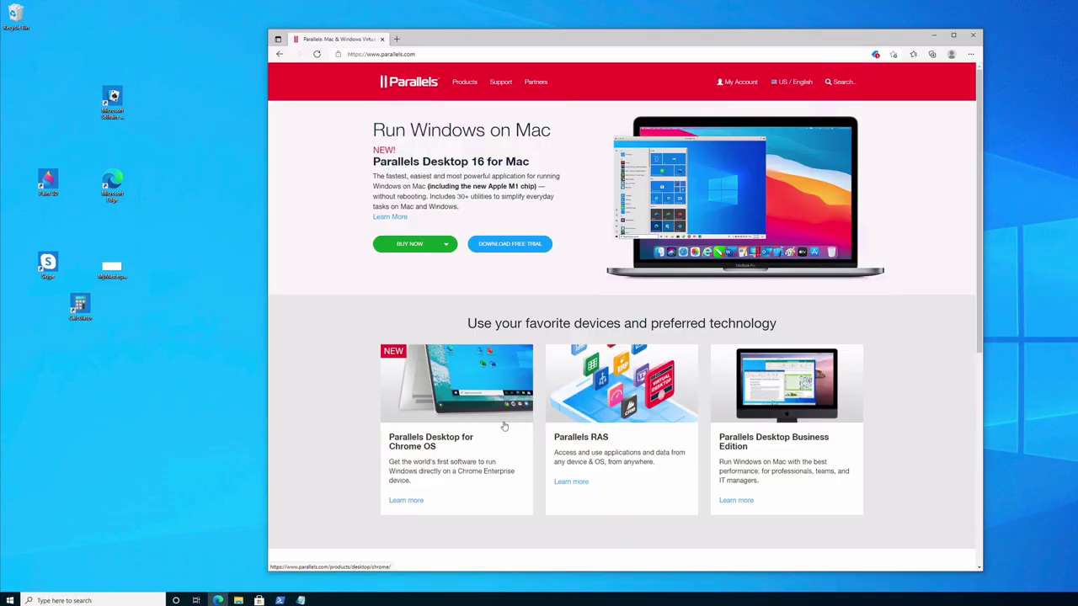
left_click(638, 53)
right_click(638, 53)
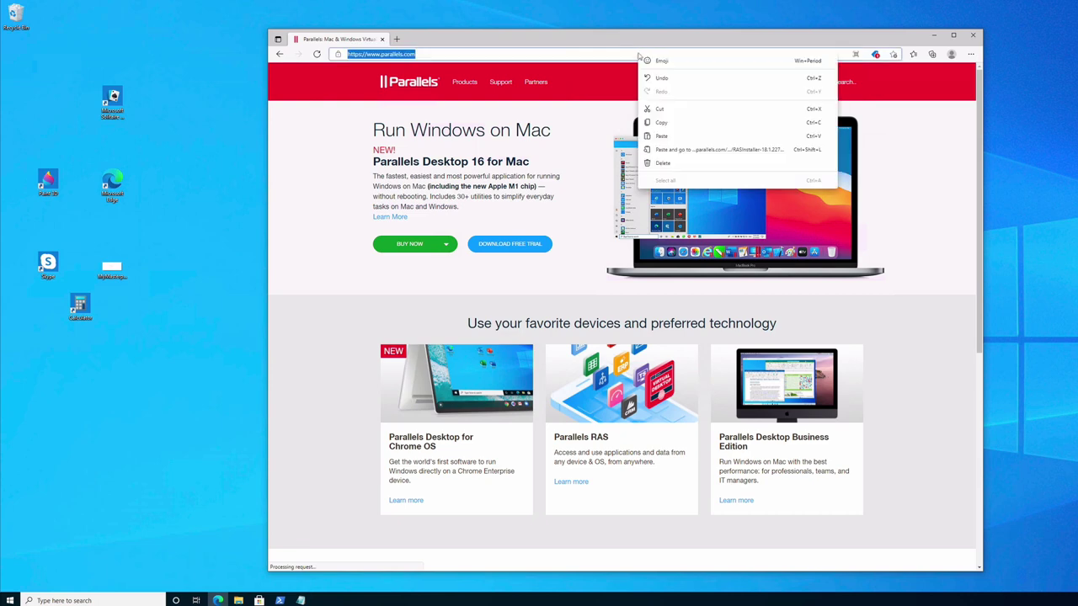
left_click(703, 156)
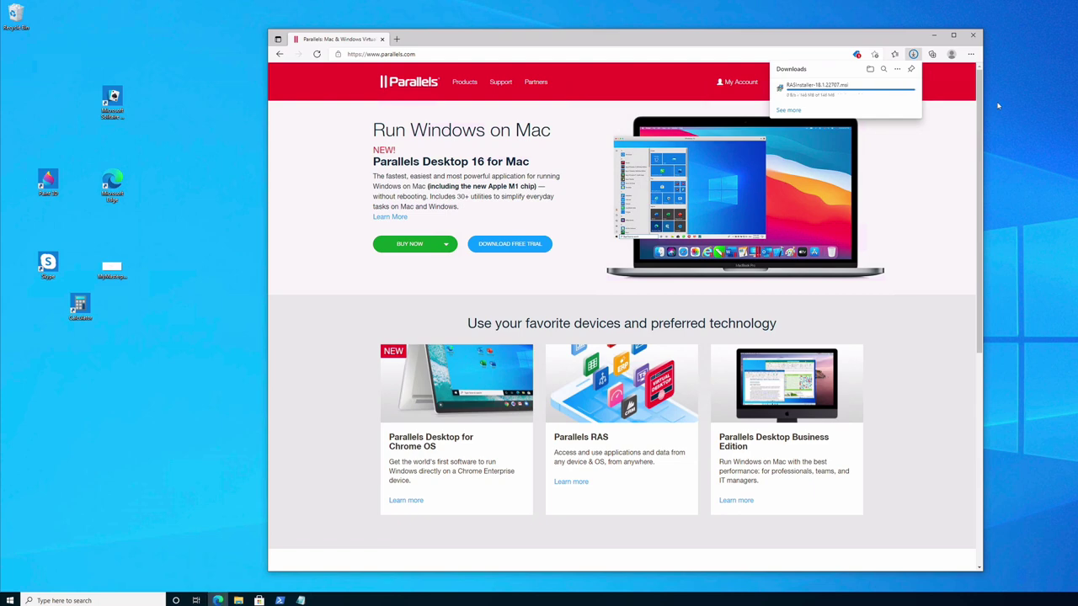
left_click(933, 35)
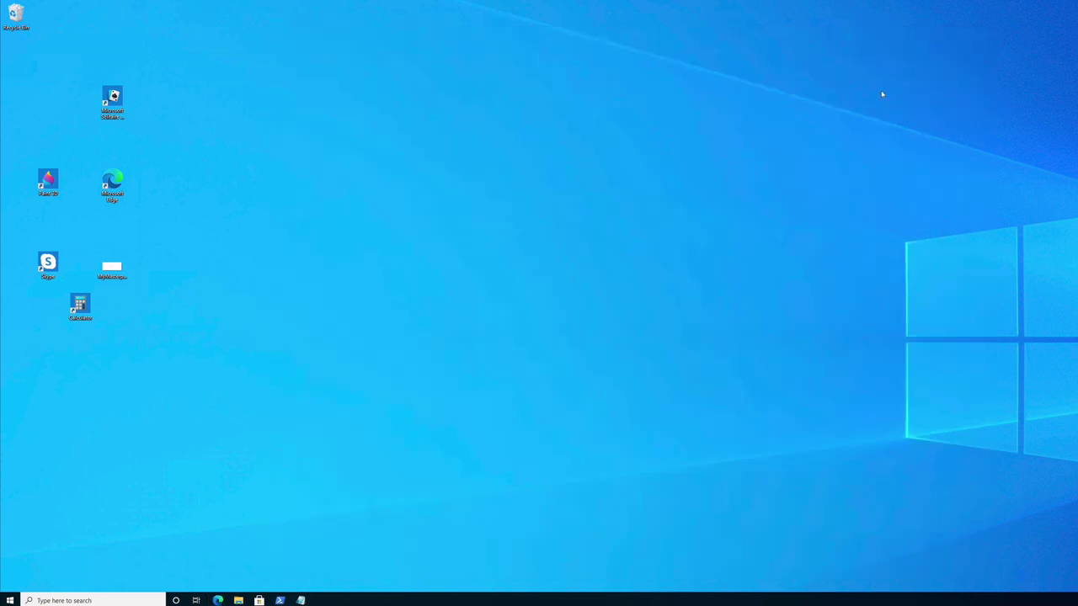
In PowerShell, go to downloads and run msiexec /qn /i on the RASInstaller package
left_click(281, 601)
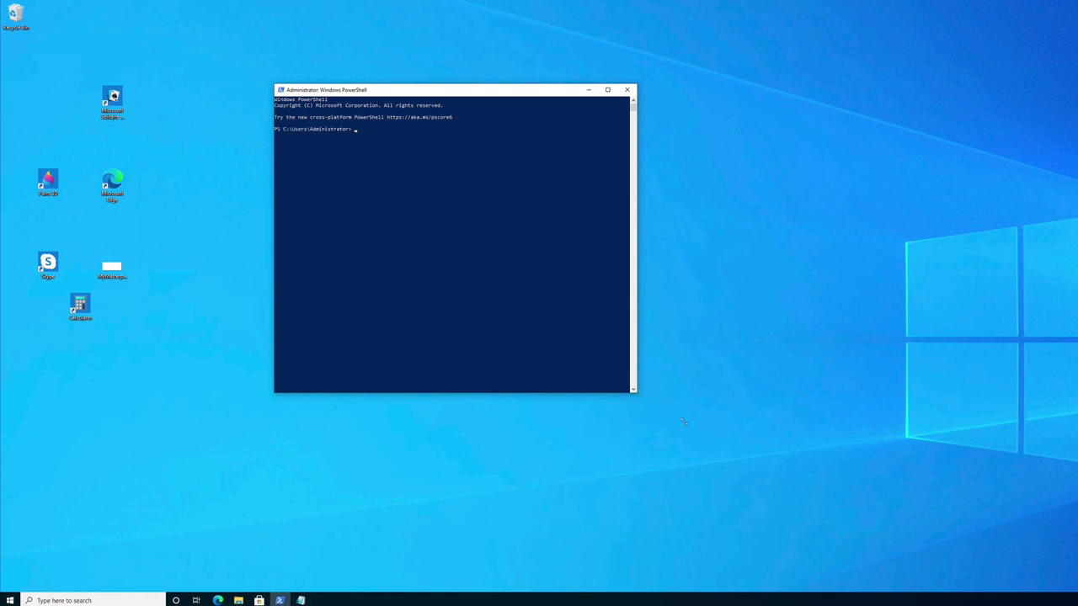
left_click_drag(636, 392, 723, 441)
left_click(519, 220)
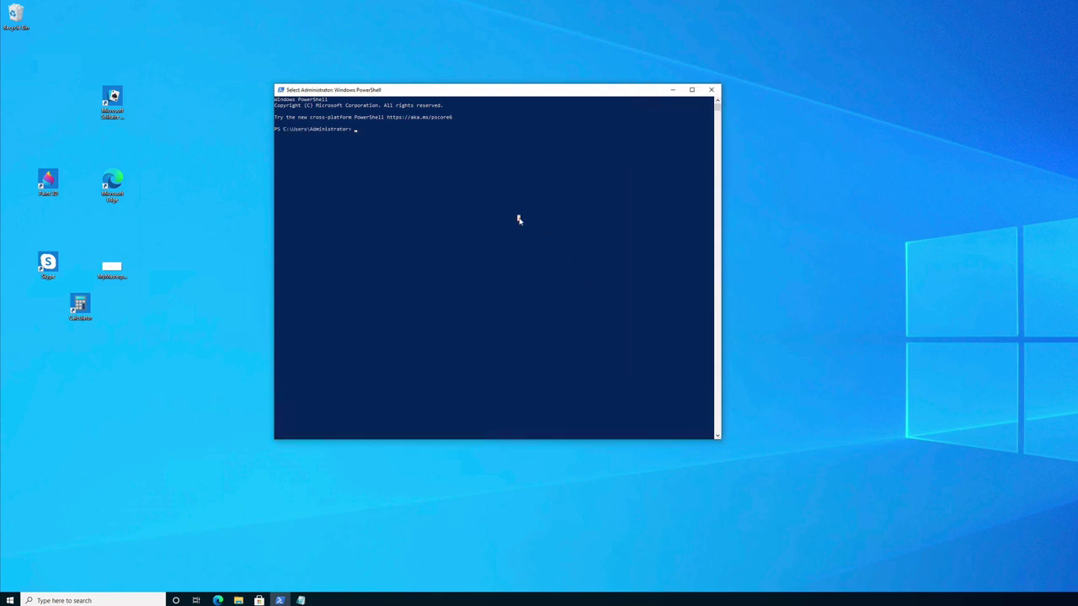
type("cd downloads")
key("Return")
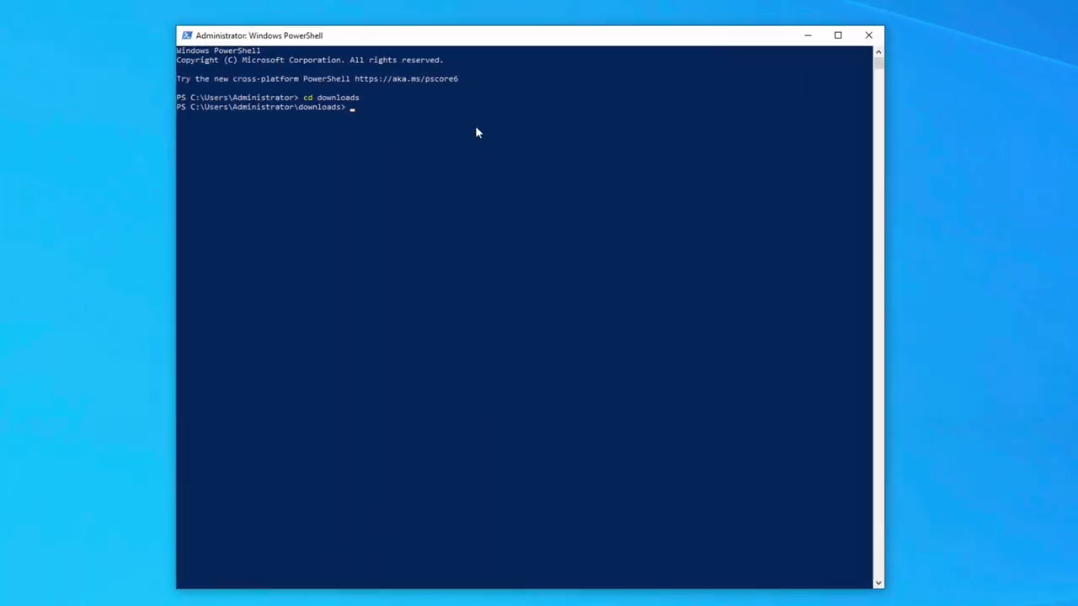
type("dir")
key("Return")
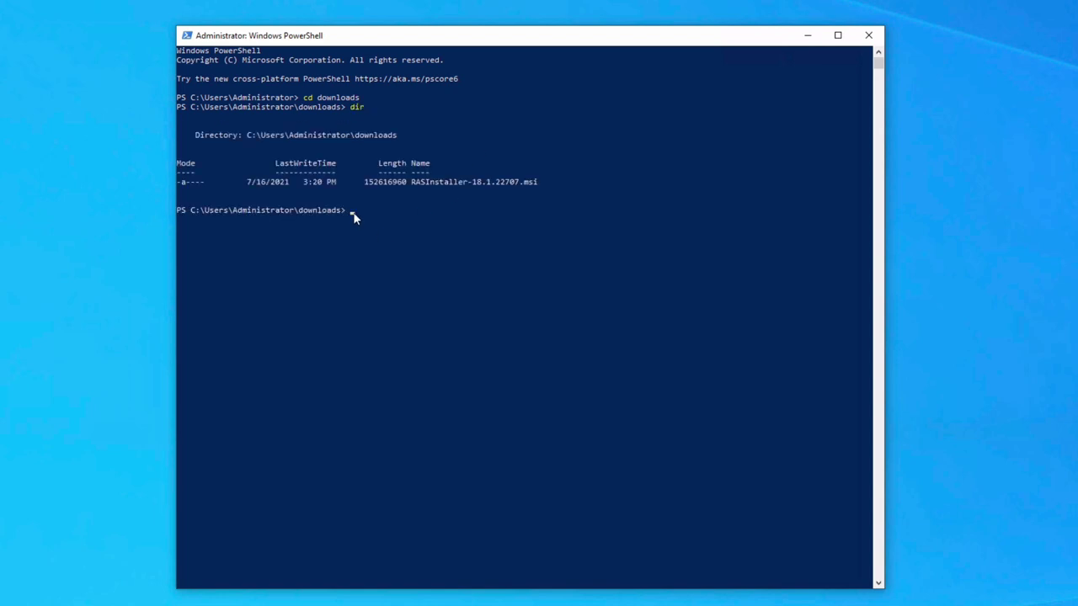
key("ctrl+v")
key("Return")
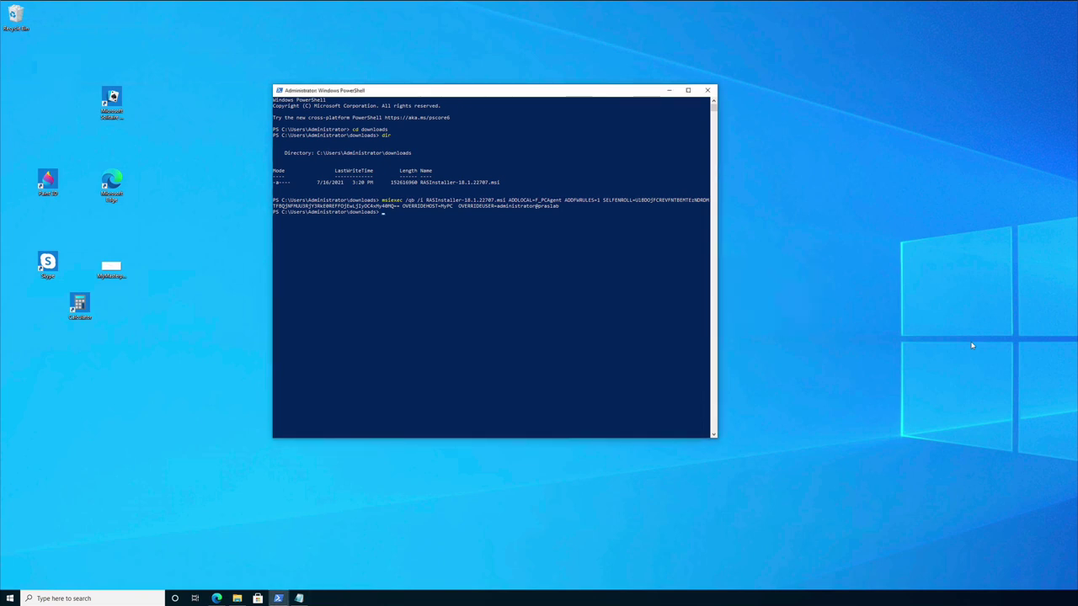
Sign out of the Windows session from the Start power-user menu
right_click(10, 598)
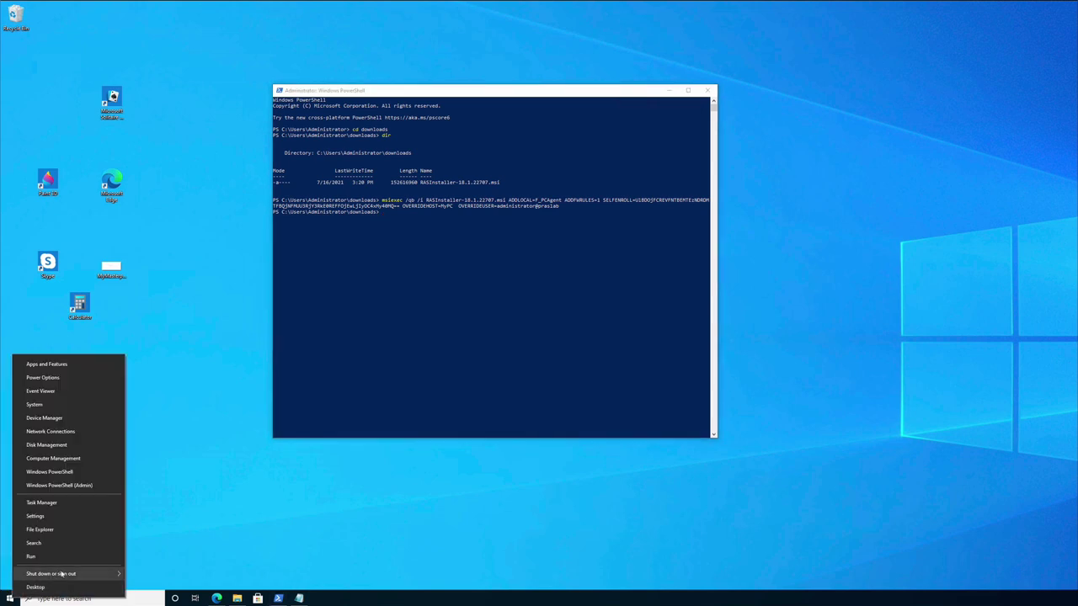
mouse_move(62, 575)
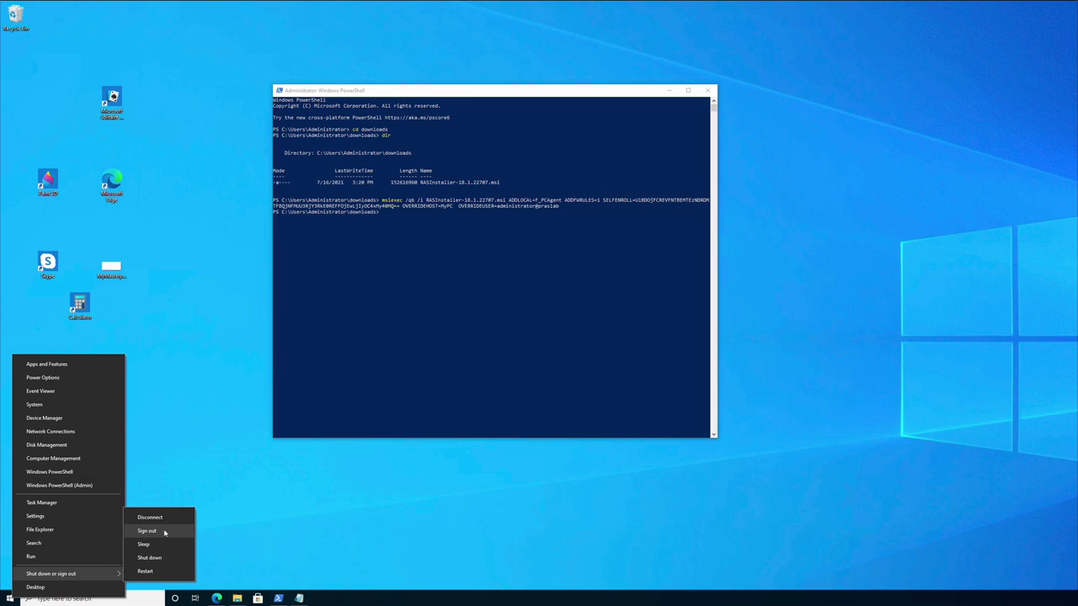
left_click(165, 533)
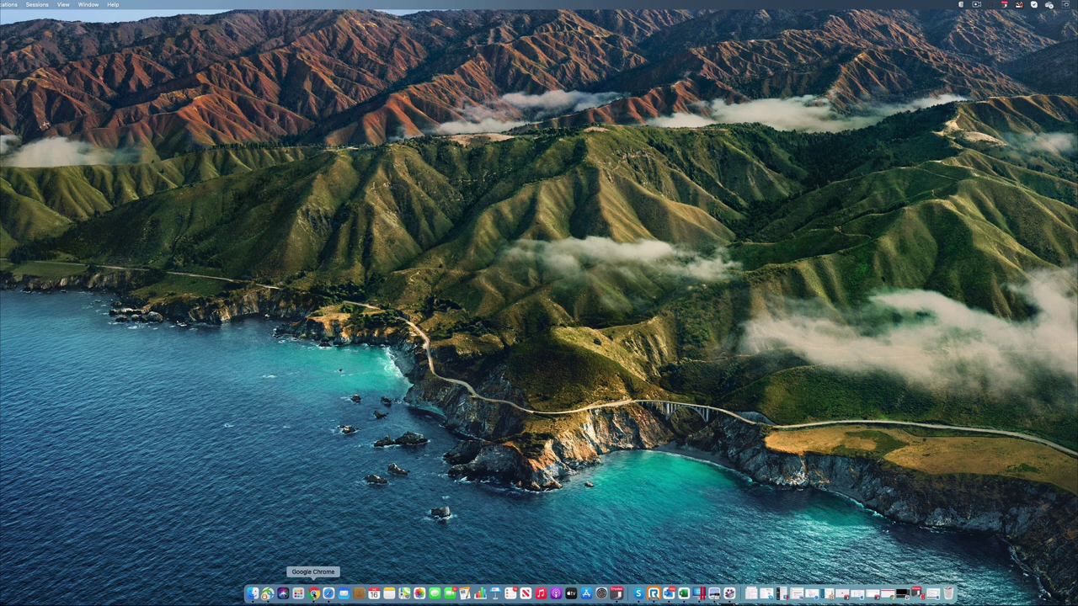
Refresh the HTML5 client's published resources and launch the MyPC desktop
left_click(313, 593)
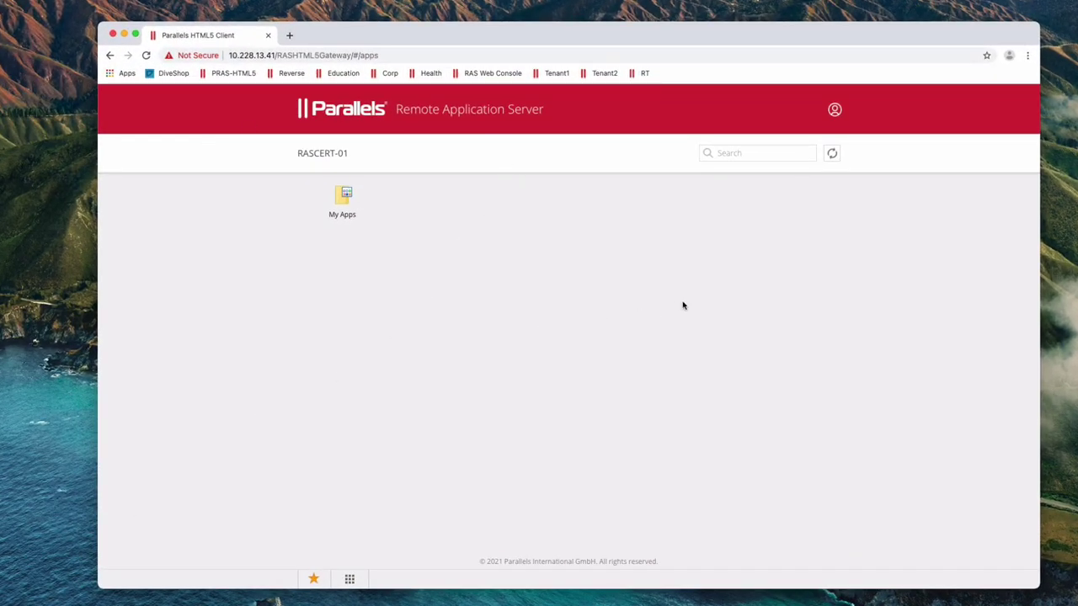
left_click(832, 157)
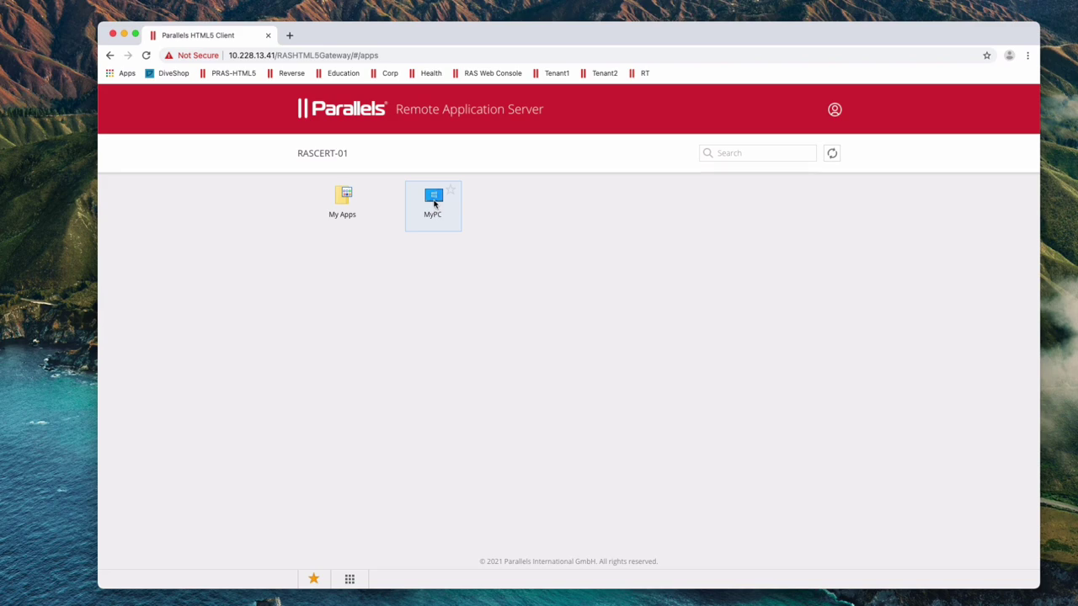
left_click(435, 202)
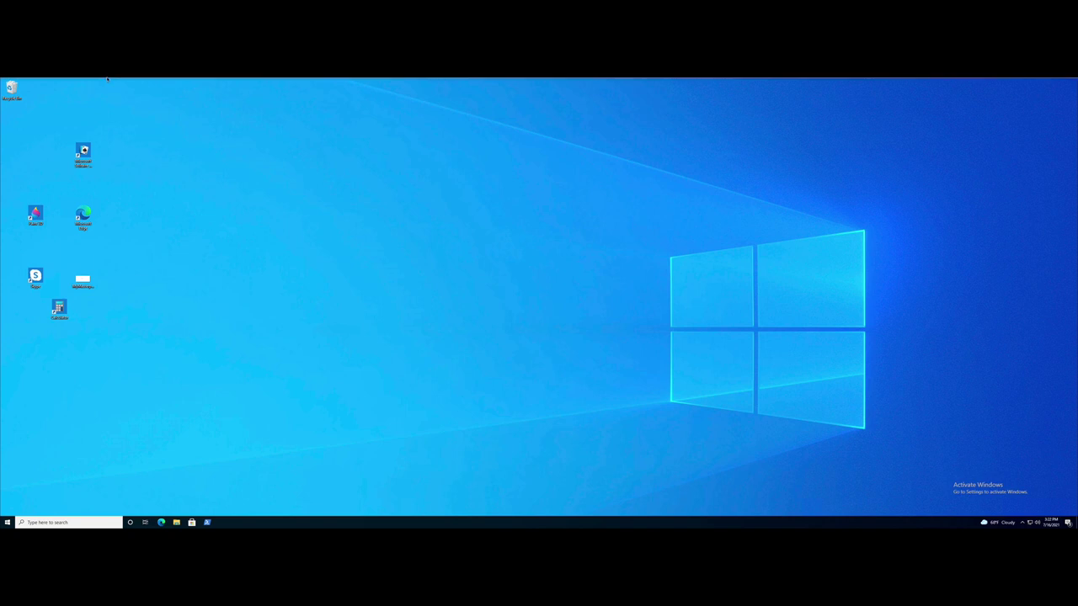
Take the MyPC session out of full screen using View > Exit Full Screen
mouse_move(107, 78)
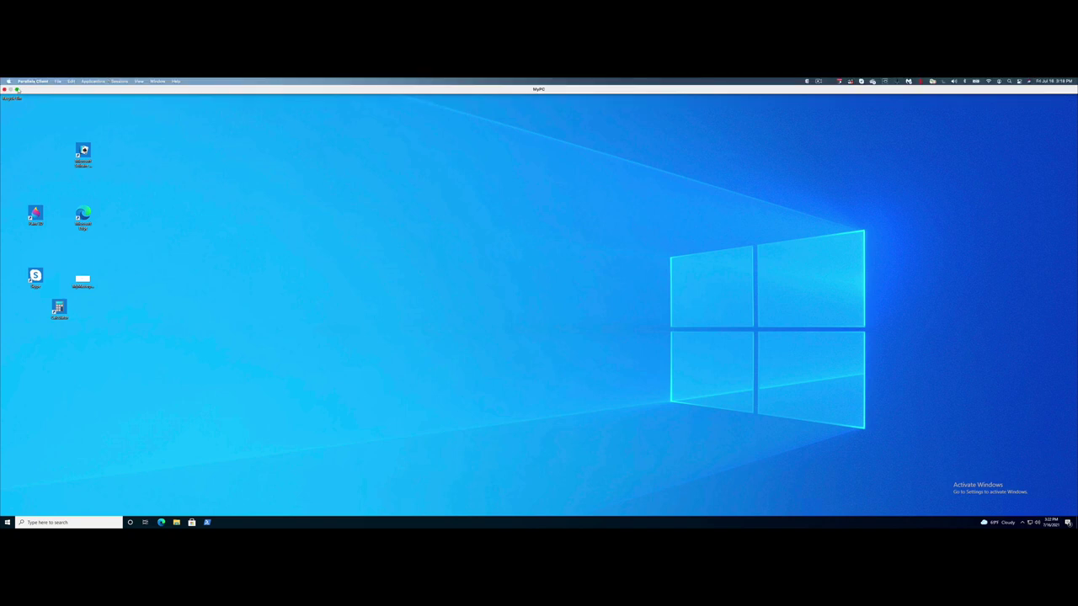
left_click(26, 80)
left_click(42, 118)
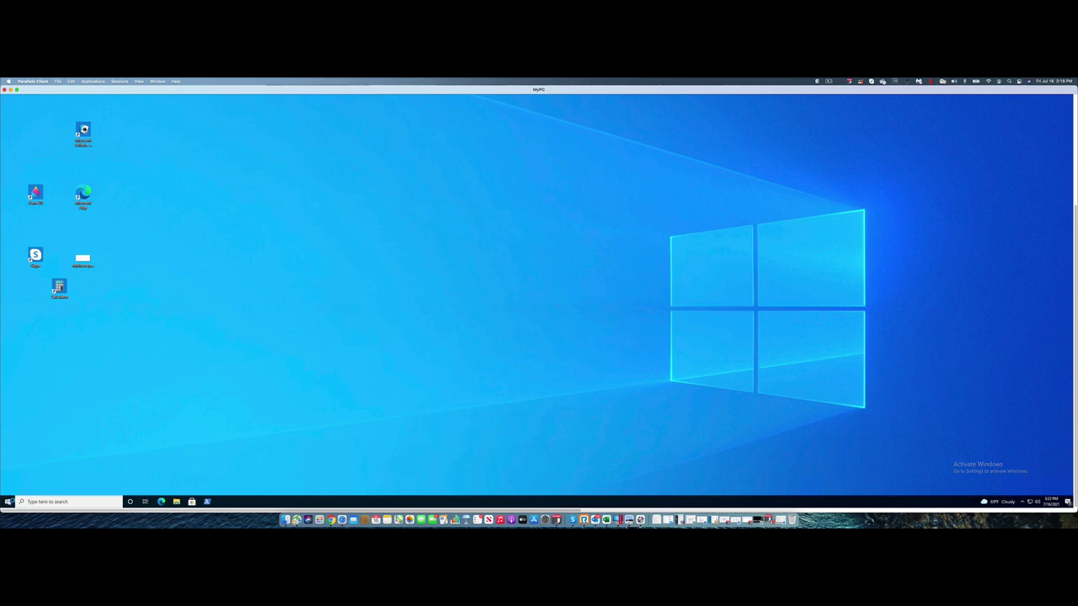
Sign out of the remote Windows desktop from the Start power-user menu
right_click(8, 501)
mouse_move(42, 484)
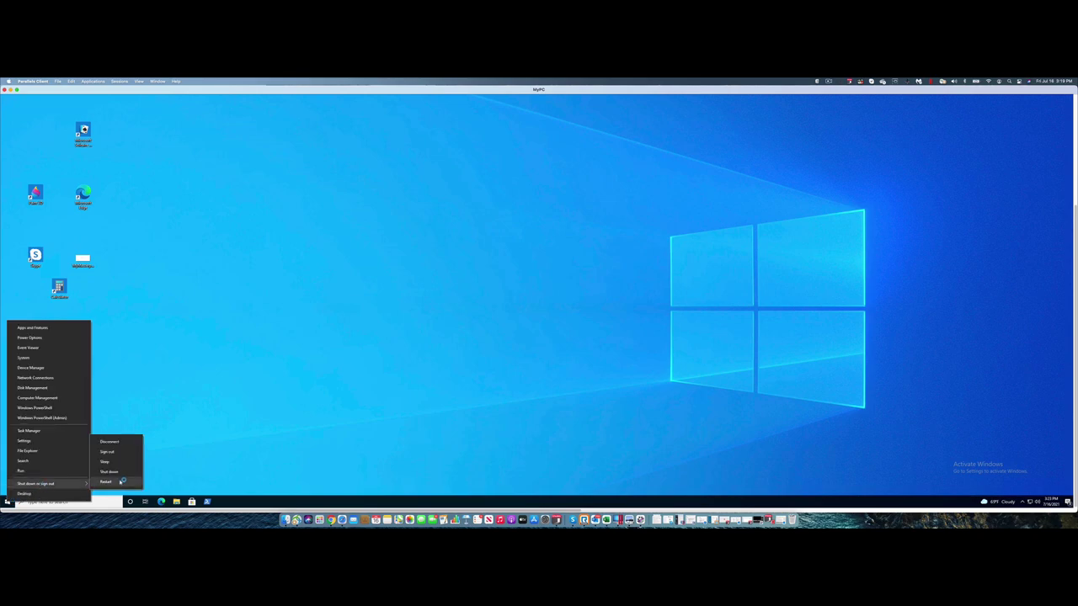
left_click(105, 452)
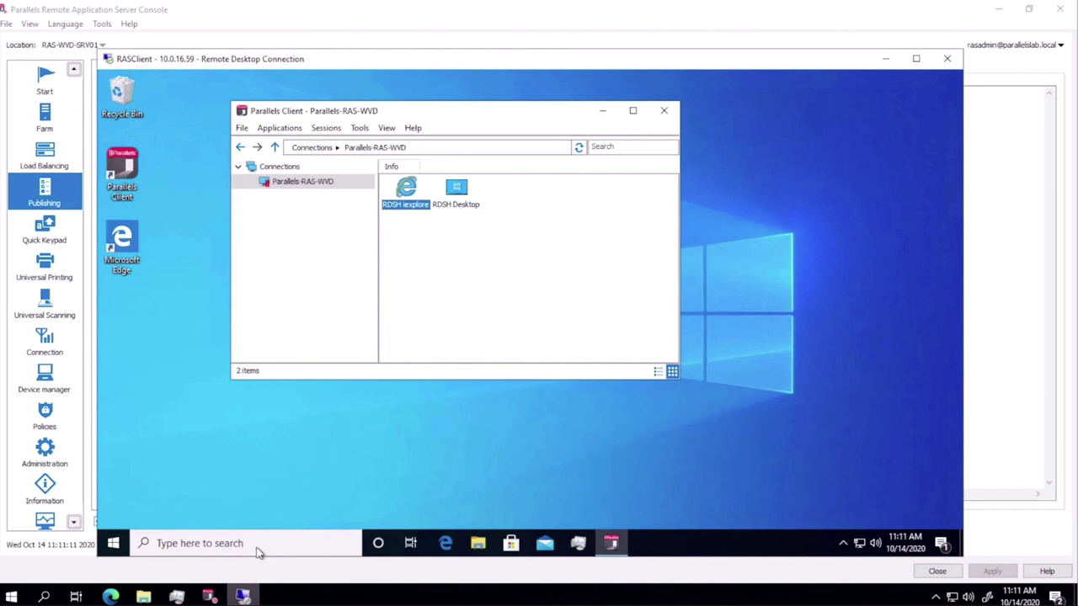
Refresh the Parallels-RAS-WVD connection and launch the WVD Desktop resource
right_click(287, 187)
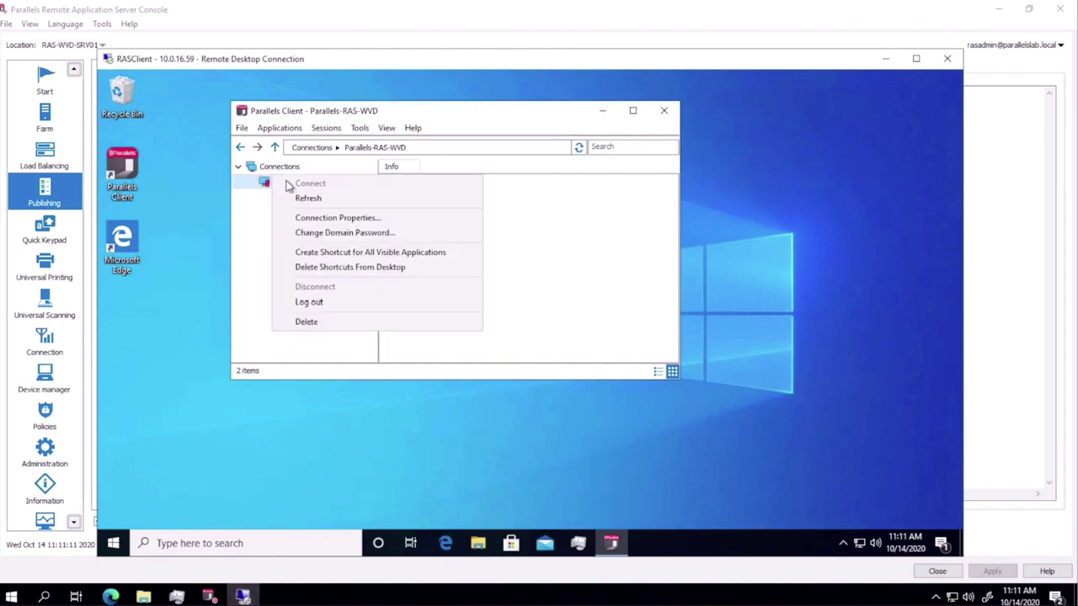
left_click(303, 198)
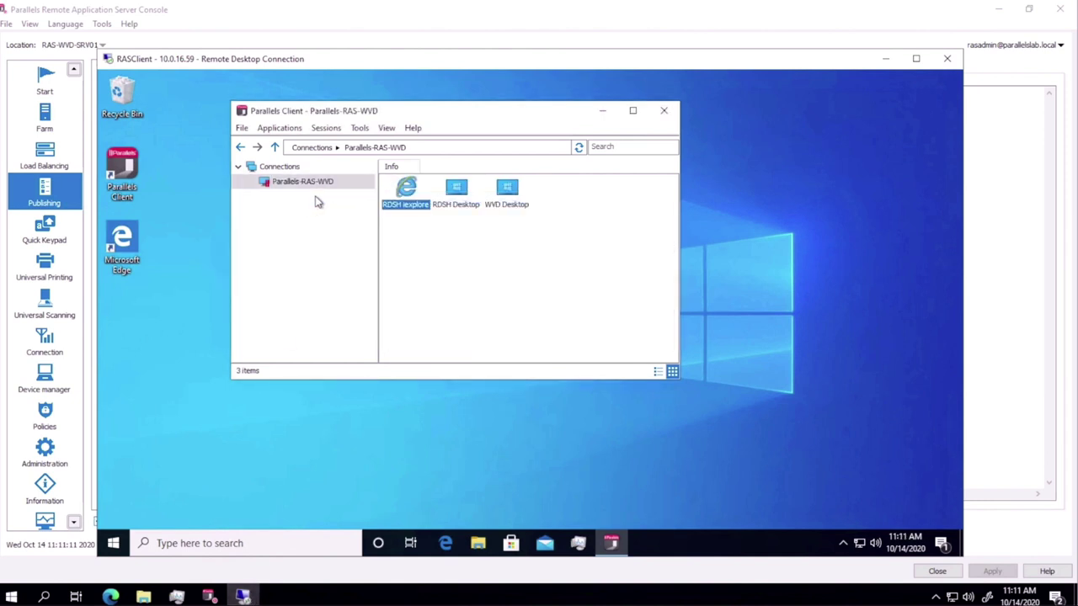
left_click(502, 187)
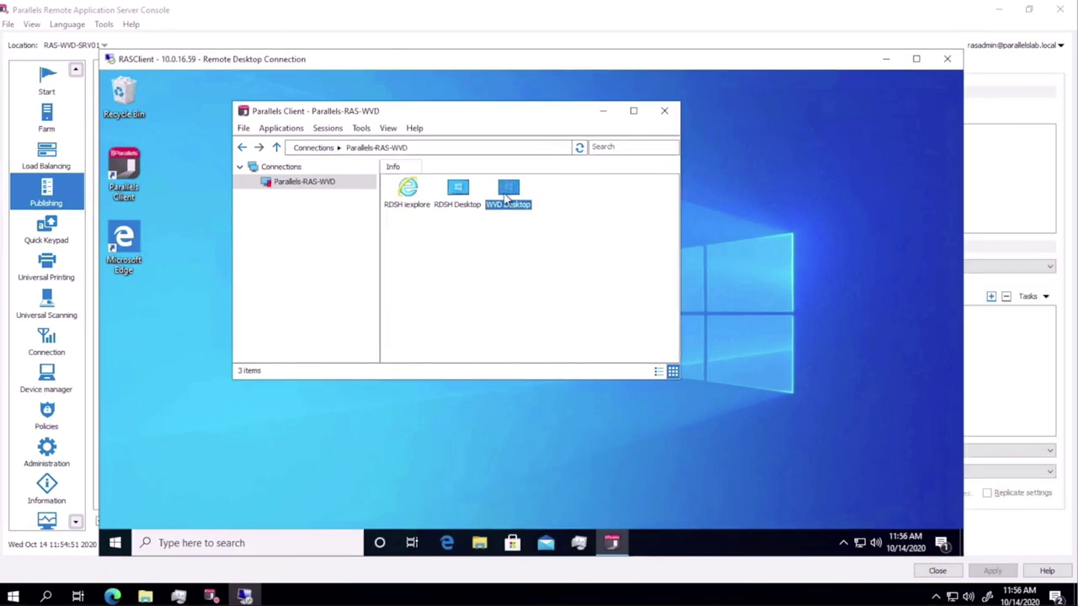
double_click(506, 195)
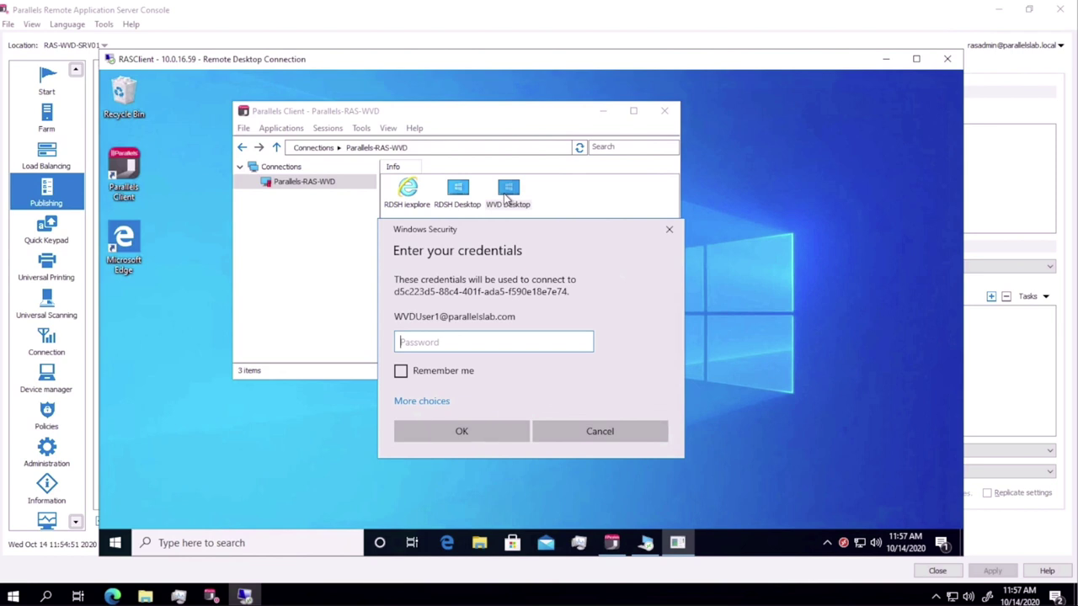
Enter the user's password to connect to WVD Desktop, then return to the RAS Console's host pools
type("•••••••••")
key("Return")
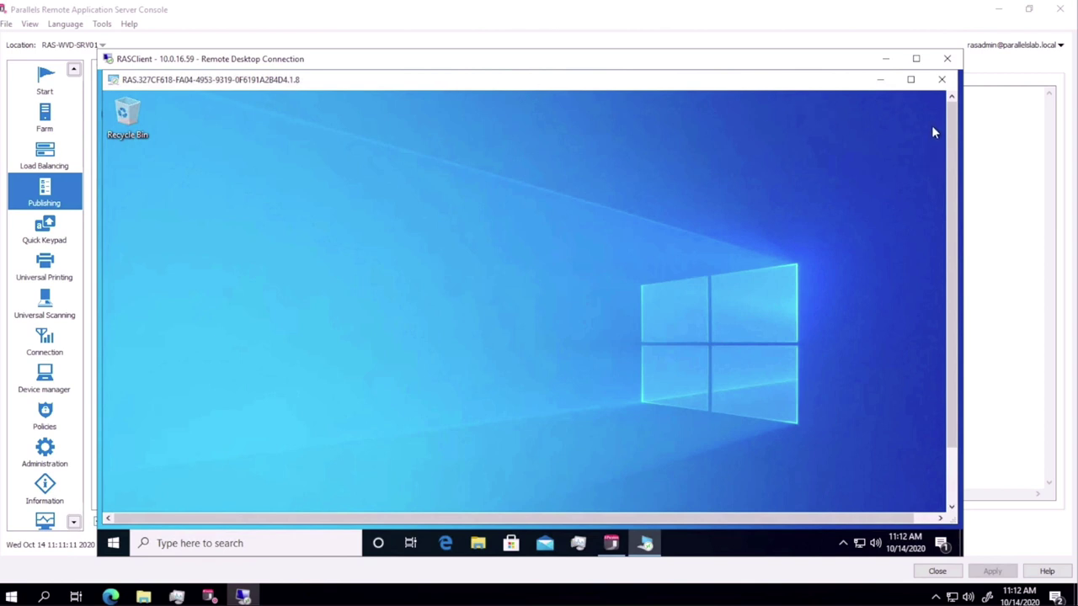
left_click(110, 596)
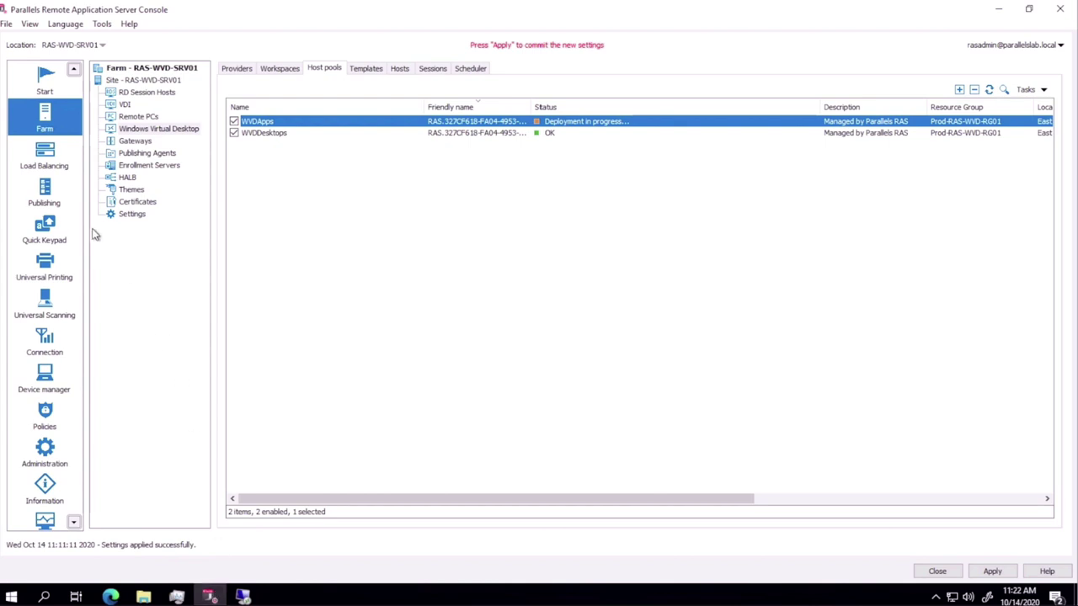
Start publishing a new resource from Windows Virtual Desktop as installed applications
left_click(53, 199)
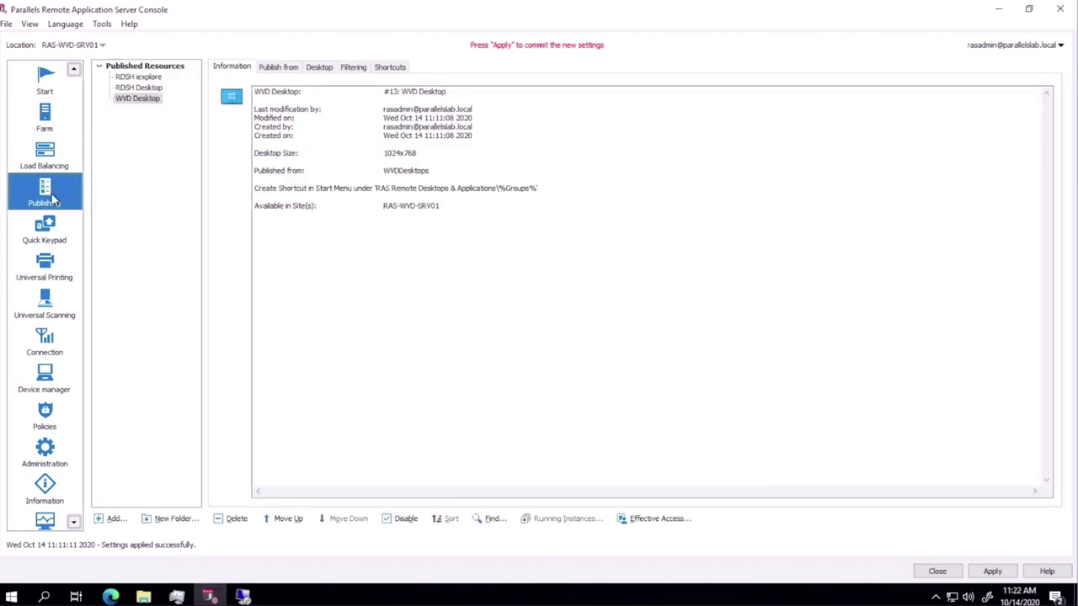
left_click(114, 519)
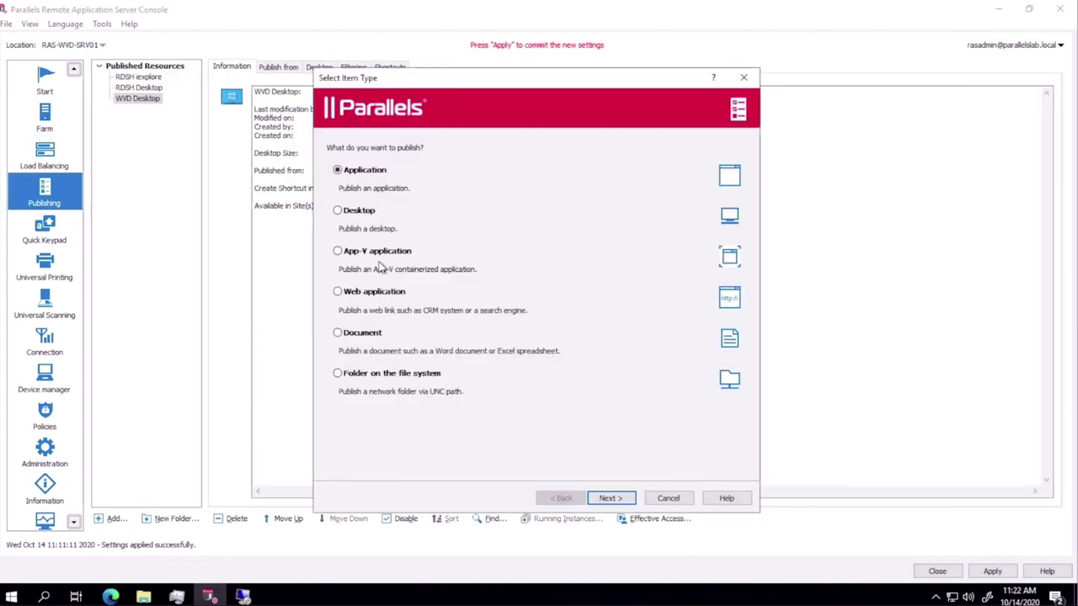
left_click(608, 498)
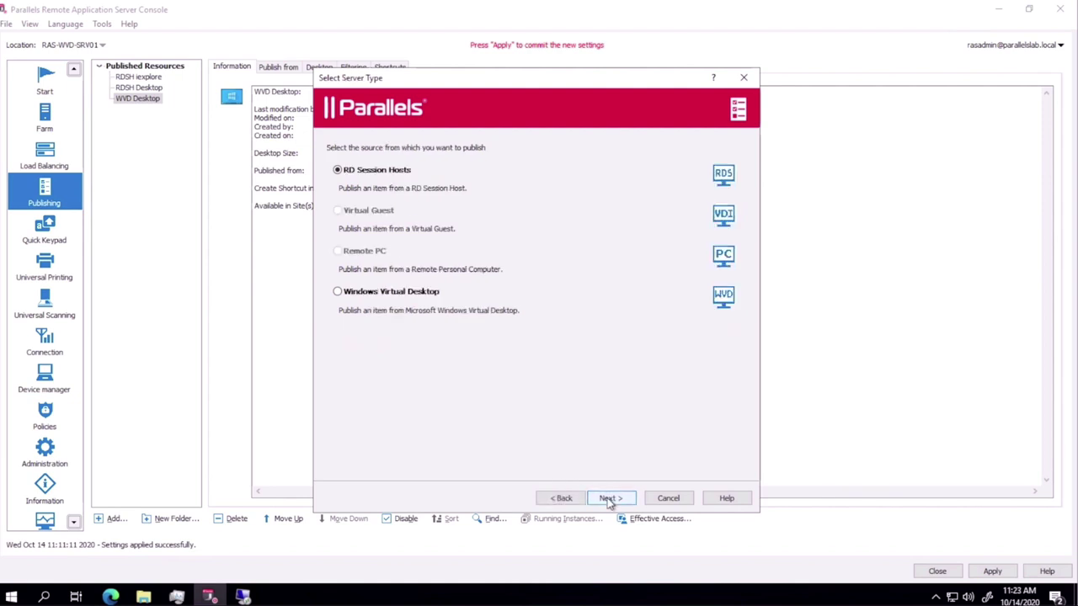
left_click(412, 294)
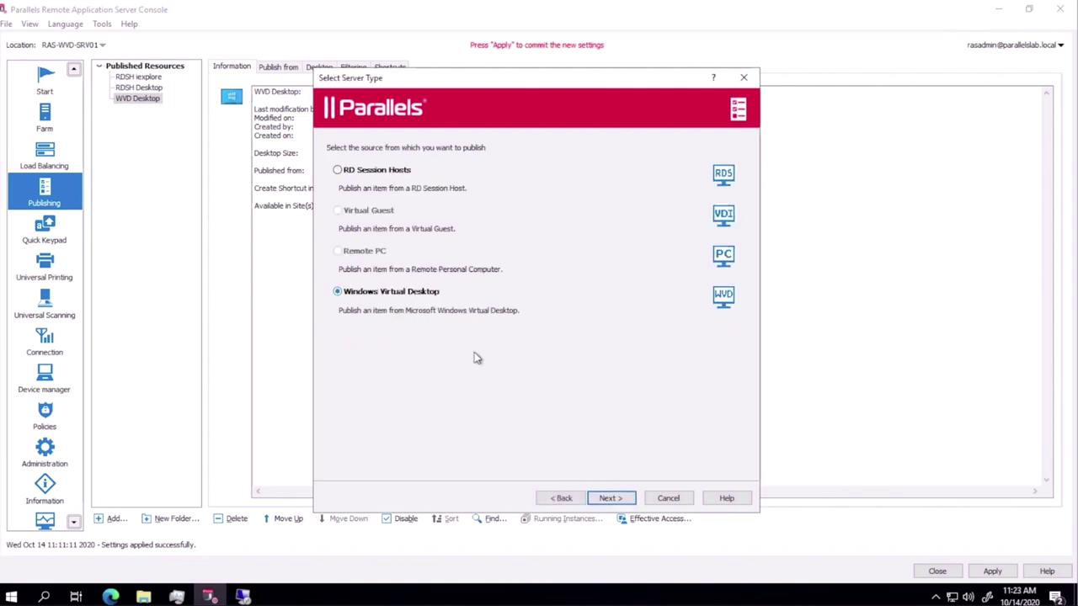
left_click(608, 499)
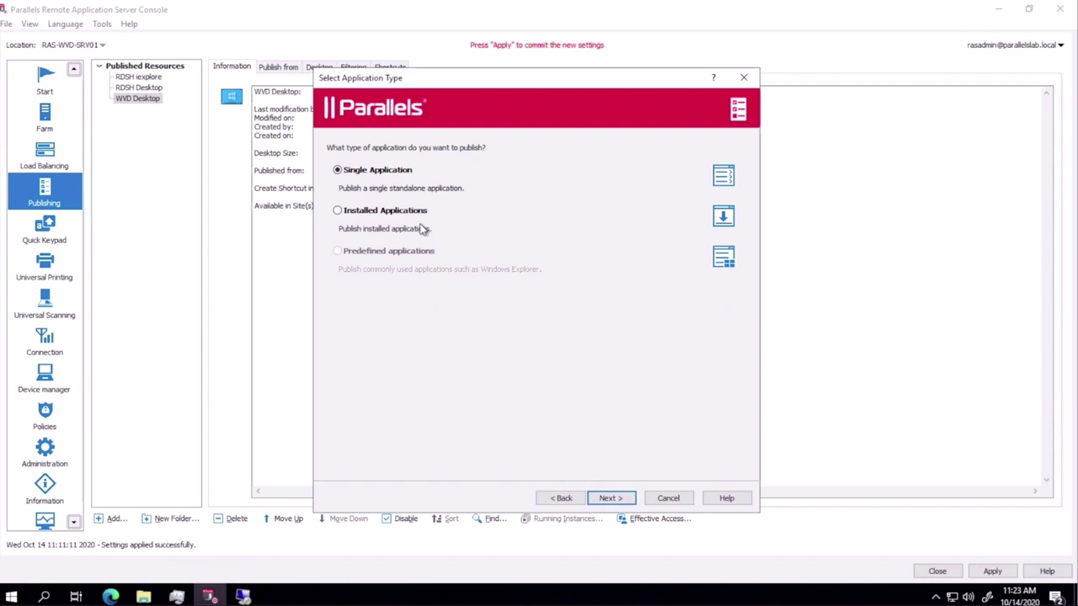
left_click(418, 217)
left_click(619, 498)
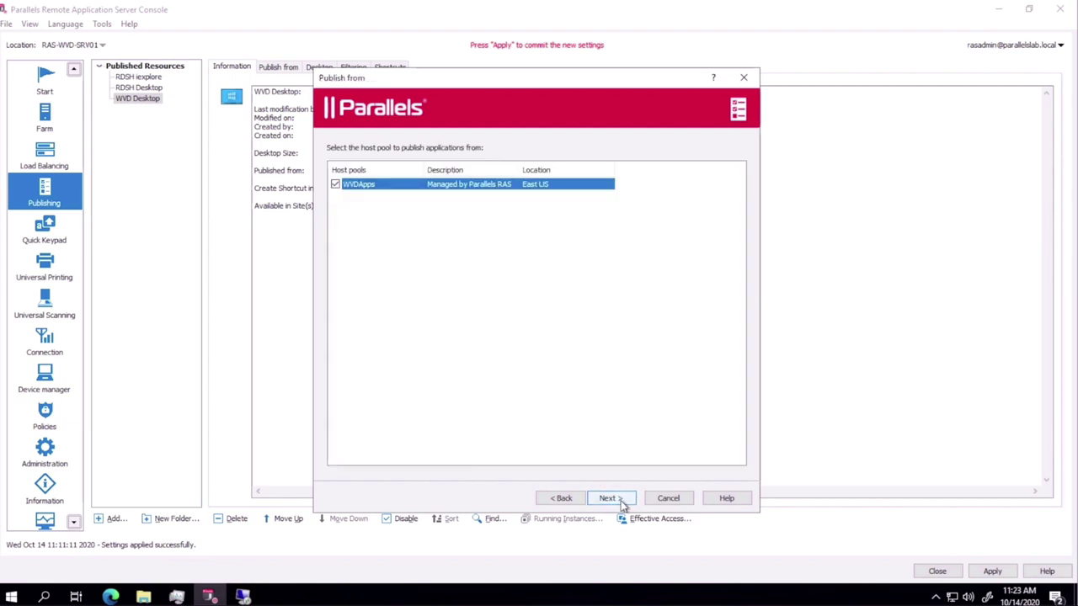
Publish Word from the WVDApps host pool, finish the wizard and apply the changes
left_click(622, 501)
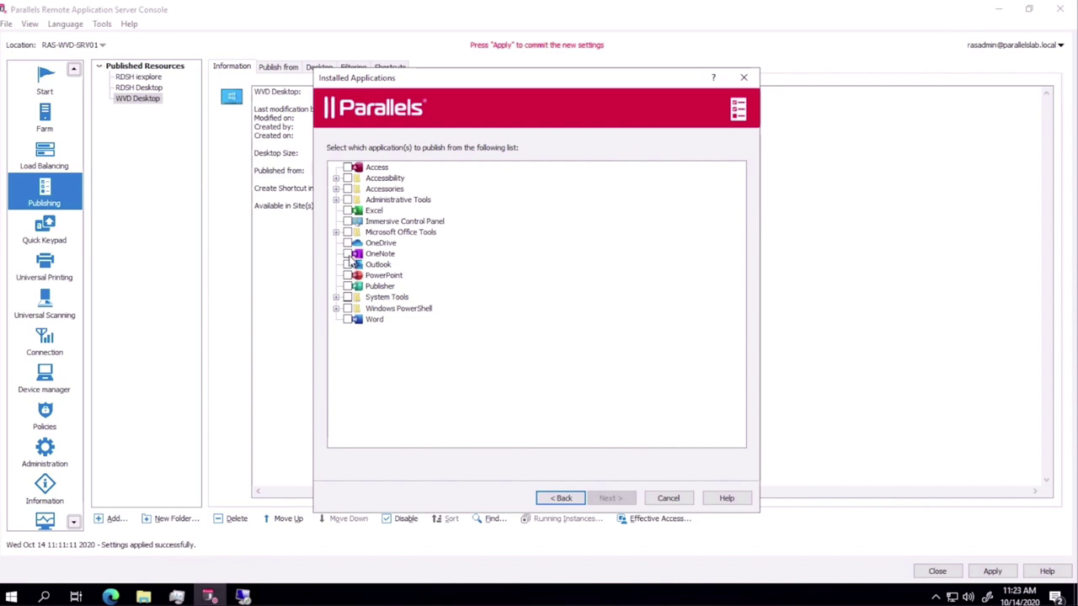
left_click(347, 319)
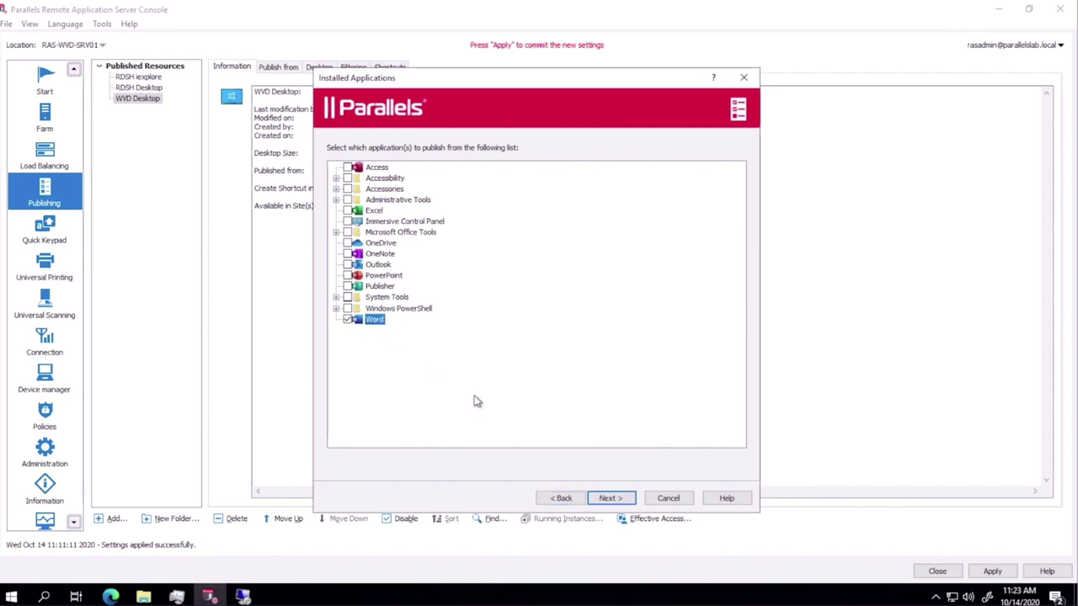
left_click(606, 502)
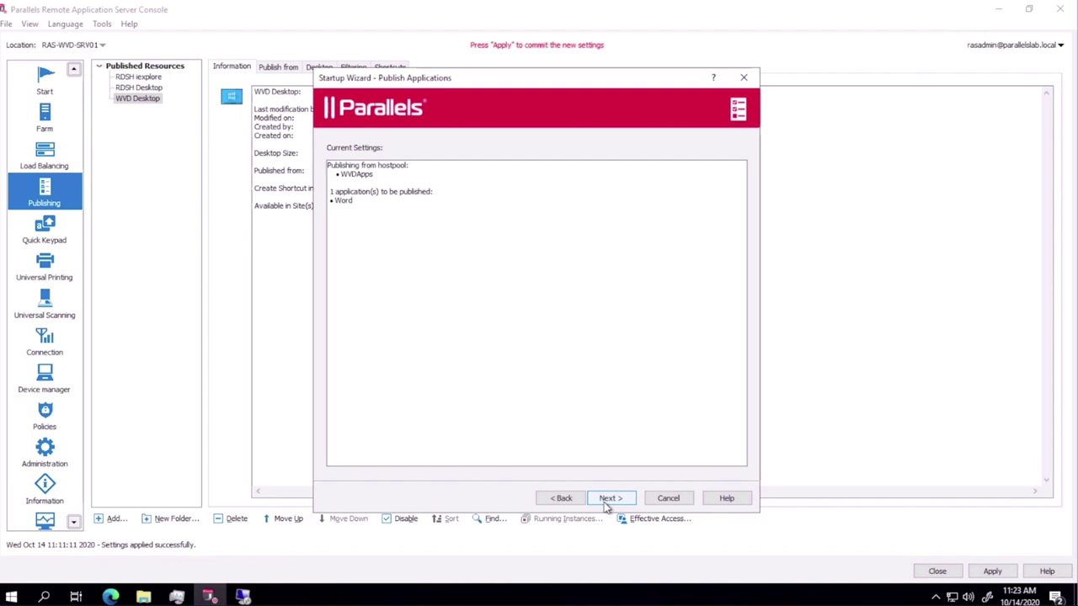
left_click(608, 499)
left_click(609, 499)
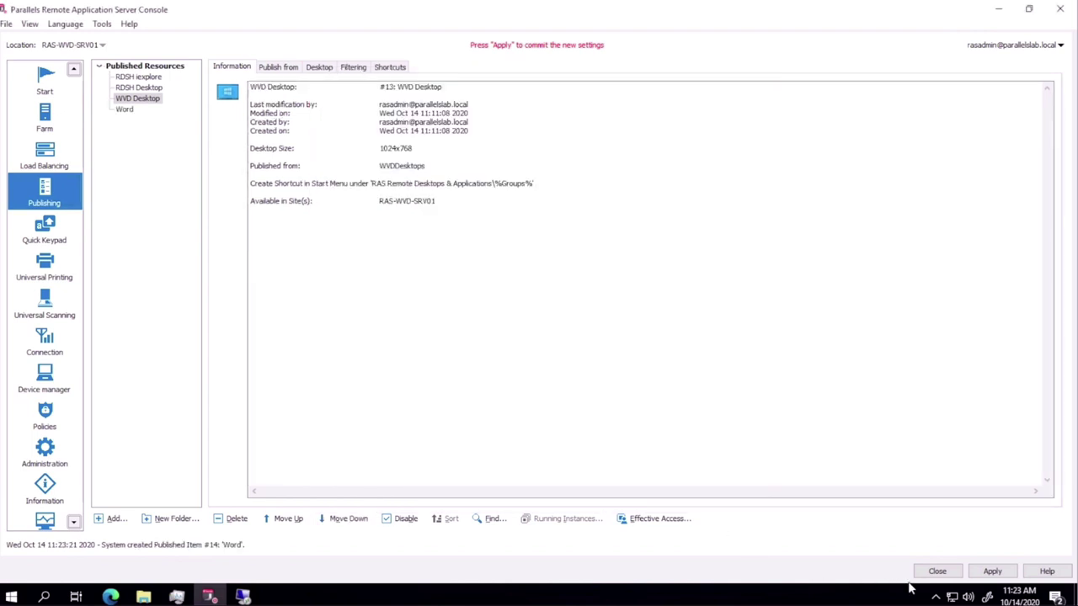
left_click(991, 570)
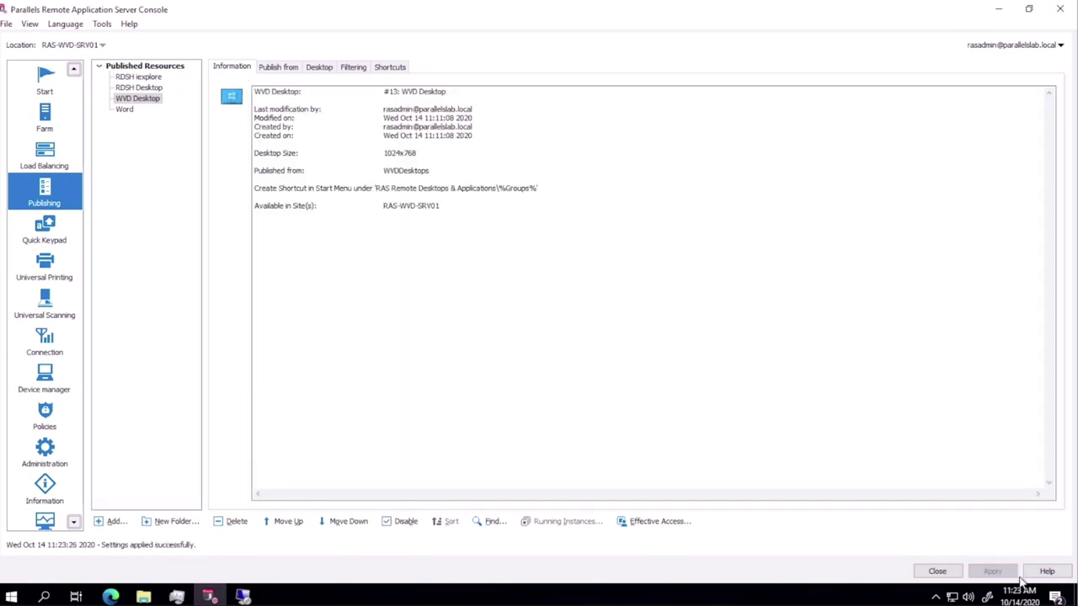
left_click(243, 596)
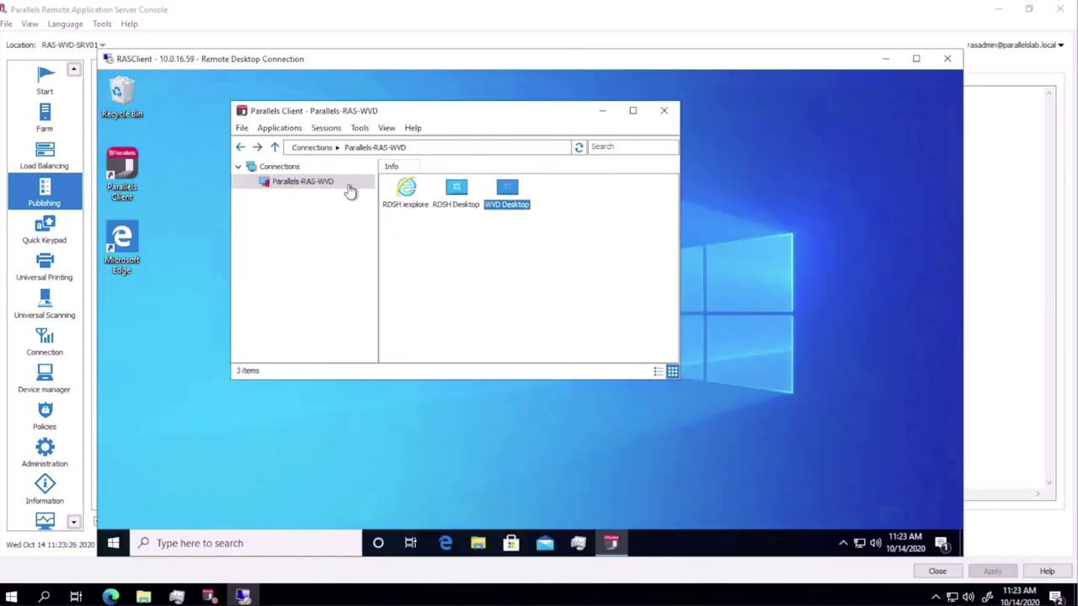
Refresh Parallels-RAS-WVD and launch Word, entering the user's password in Windows Security
right_click(351, 187)
left_click(349, 200)
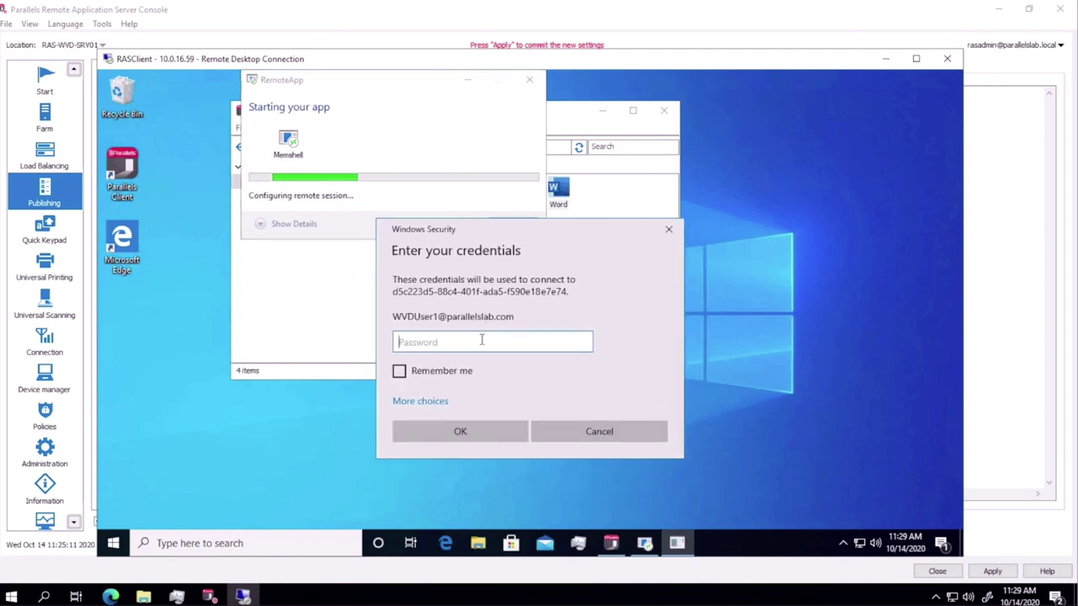
type("••••••••••")
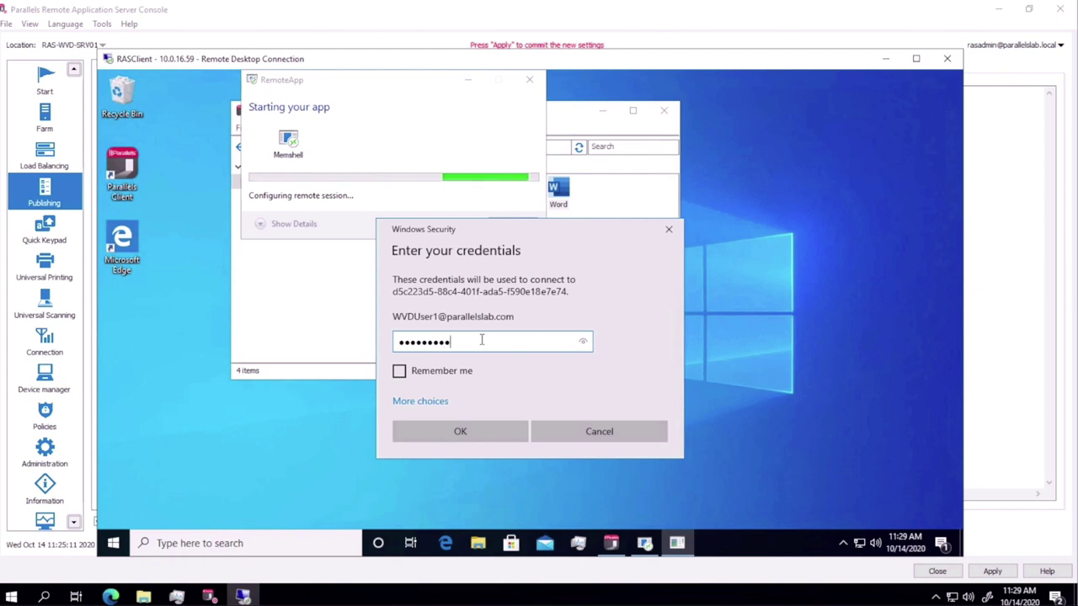
key("Return")
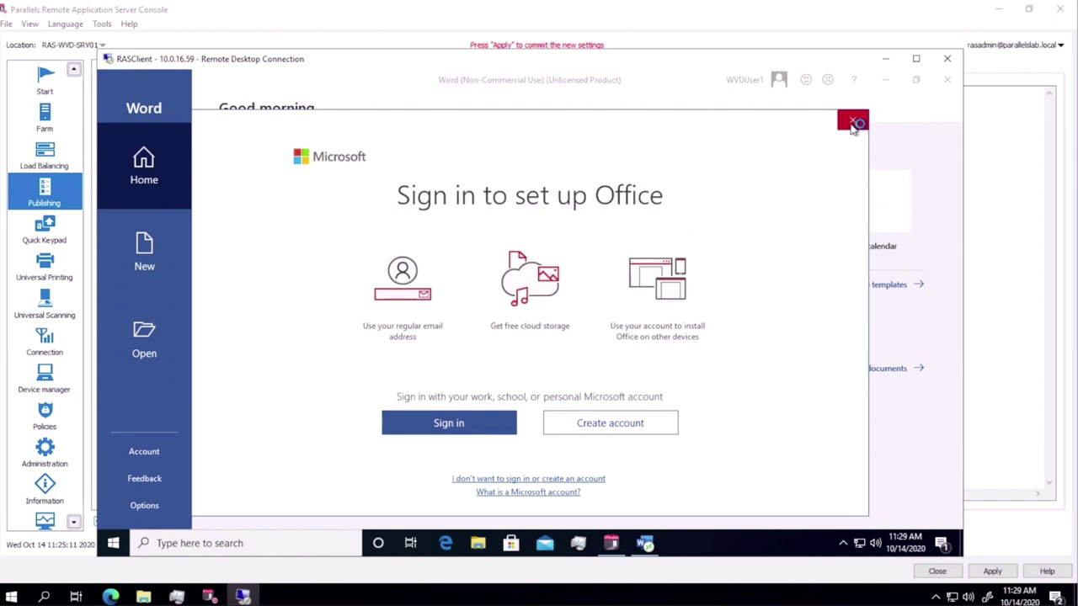
Dismiss the Office sign-in and create a new document from the Blue grey resume template
left_click(852, 120)
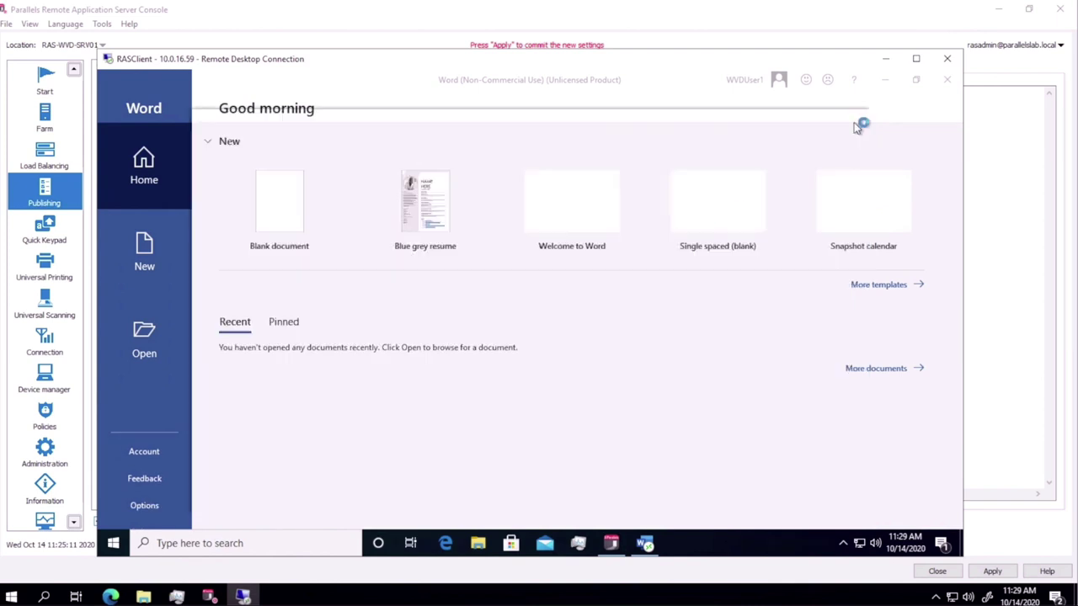
left_click(425, 217)
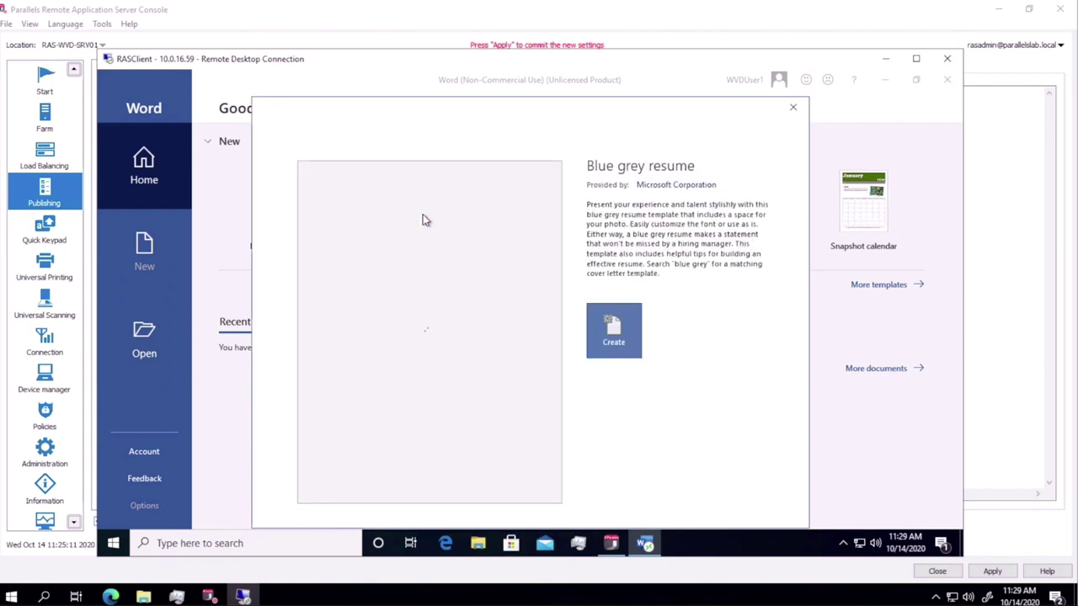
left_click(612, 336)
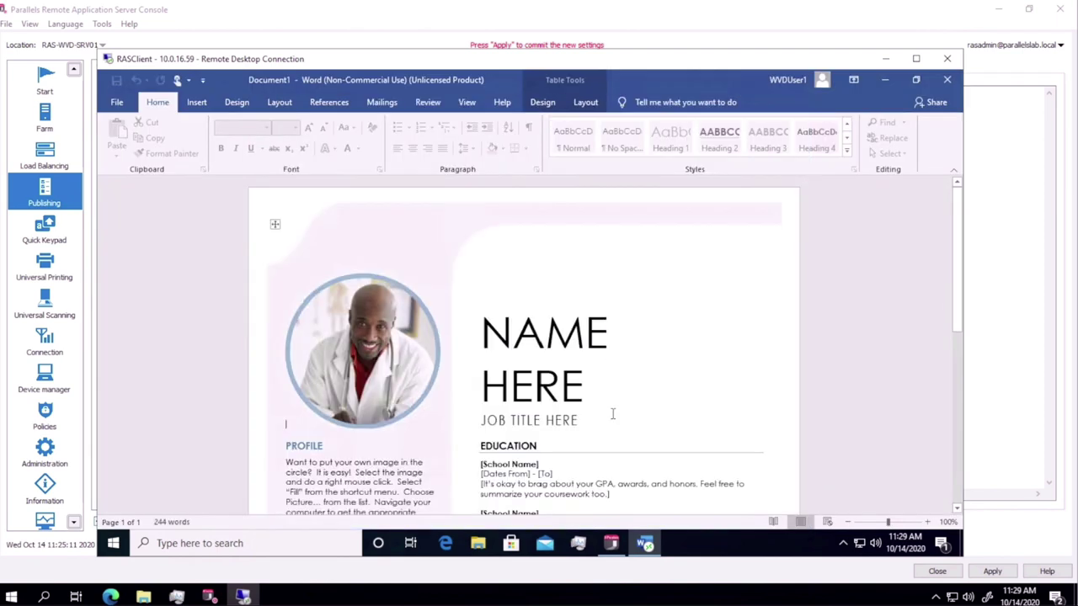
left_click(645, 543)
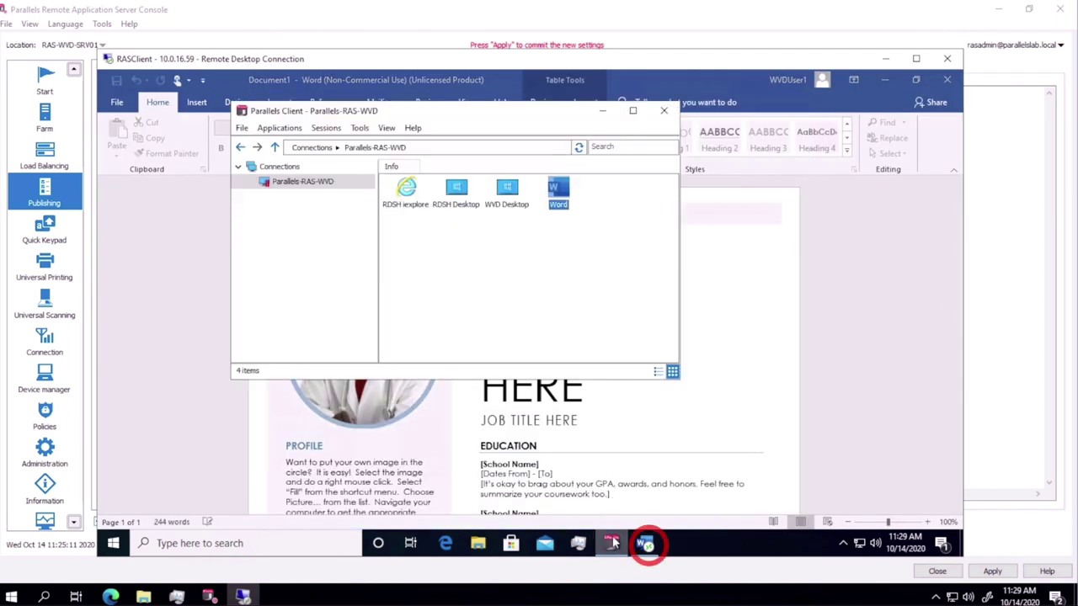
Launch RDSH iexplore to show the MSN page, then close Internet Explorer and Word
double_click(421, 199)
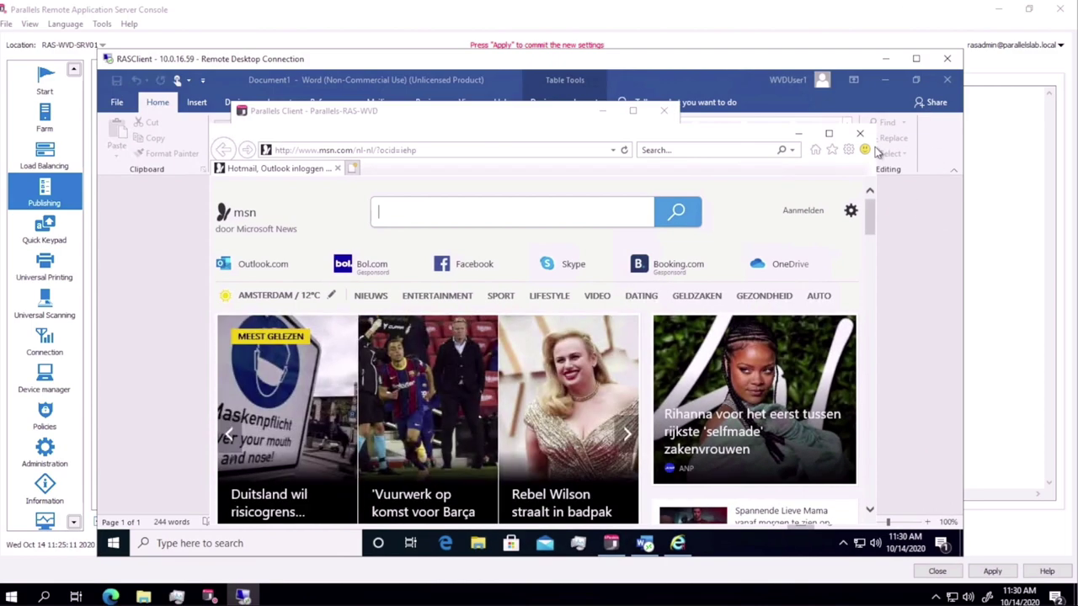
left_click(859, 133)
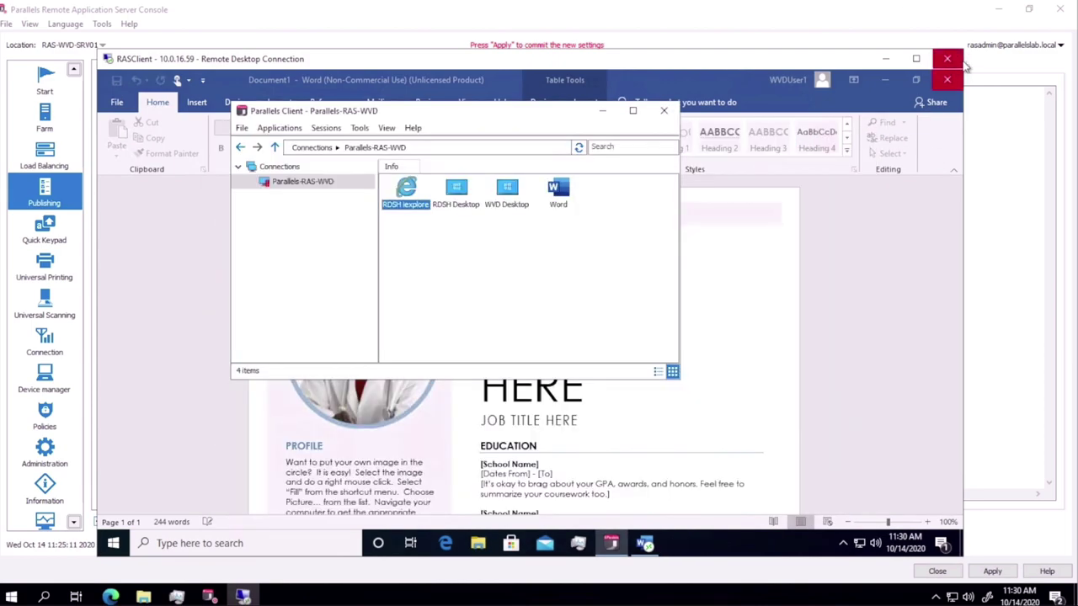
left_click(948, 80)
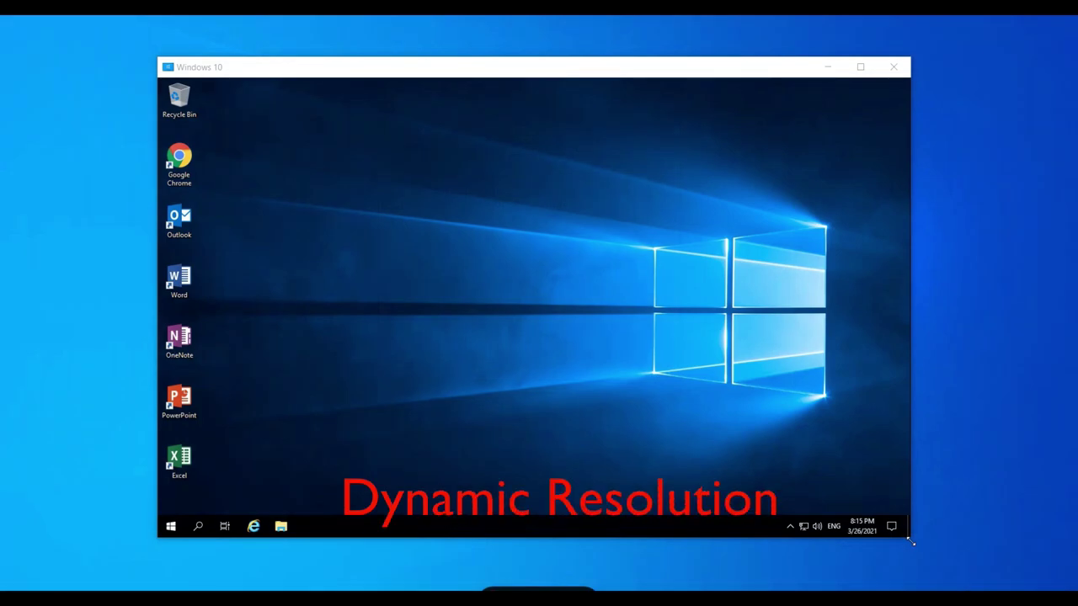
Shrink and then enlarge the Windows 10 session window so its desktop rescales to fit
left_click(911, 542)
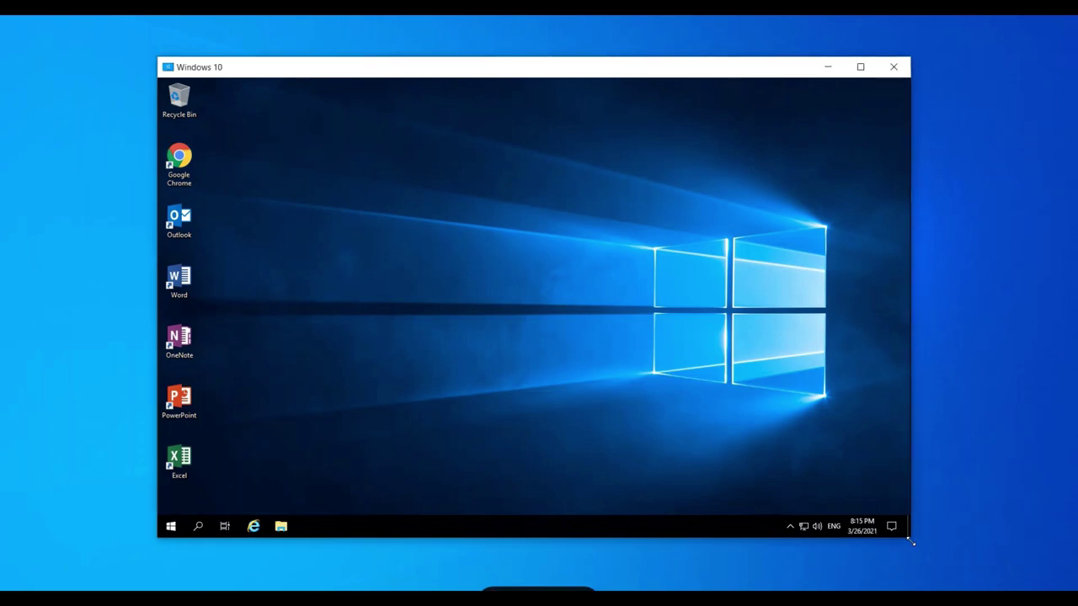
left_click_drag(910, 542, 723, 432)
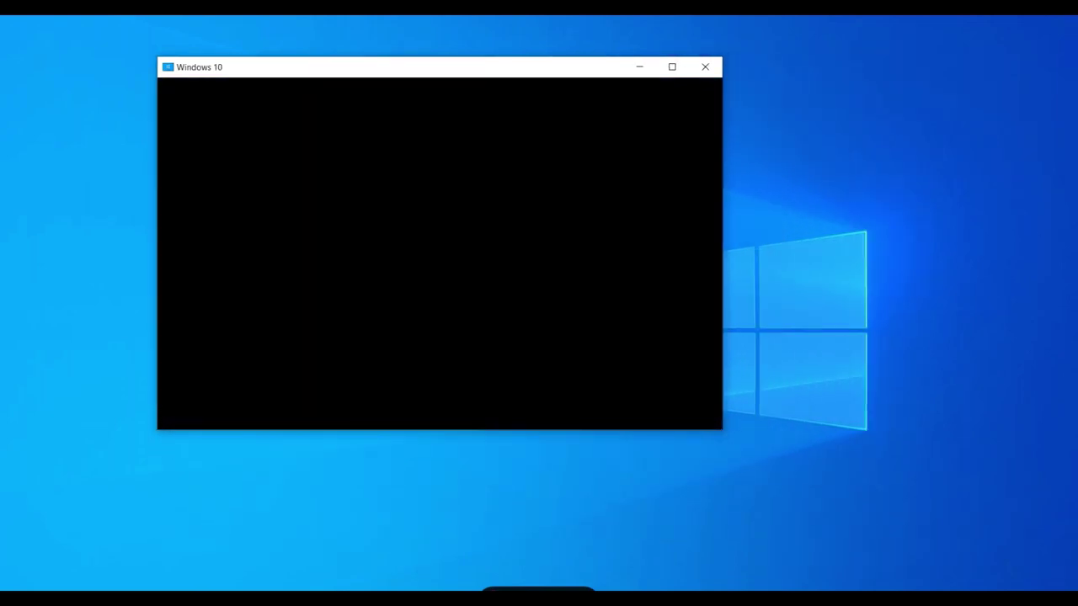
left_click_drag(724, 432, 978, 564)
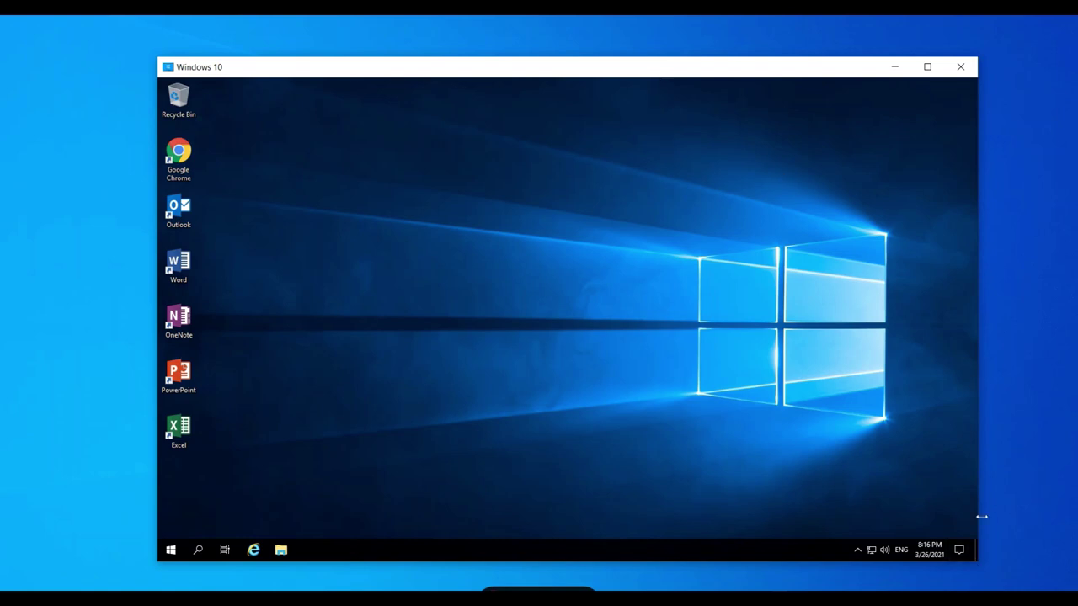
Narrow the session to a tall window, snap it left, and put the Parallels web page right
left_click_drag(981, 516, 486, 510)
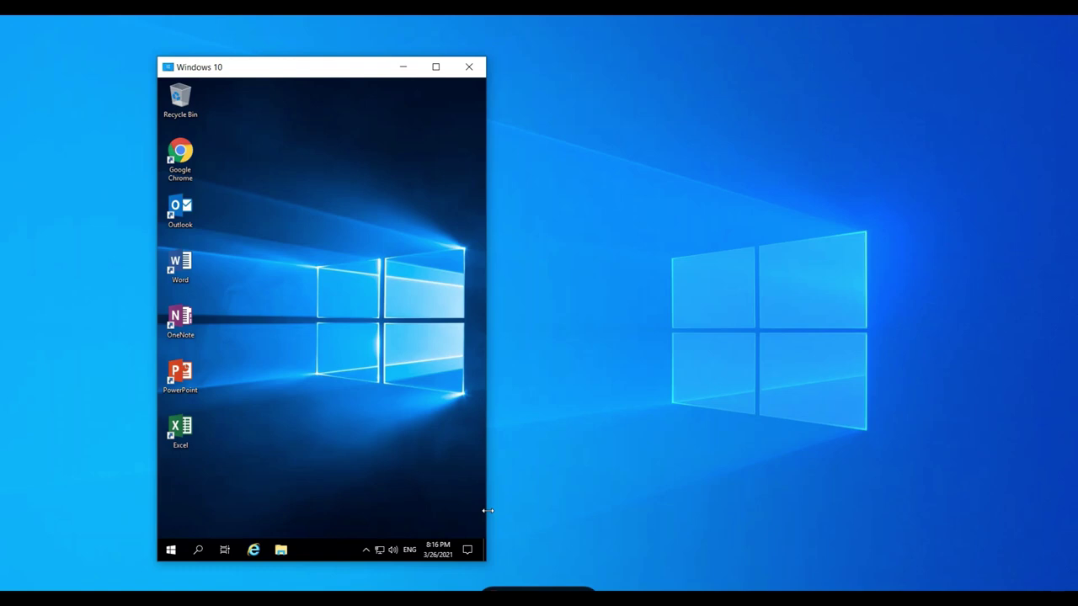
left_click_drag(361, 70, 2, 76)
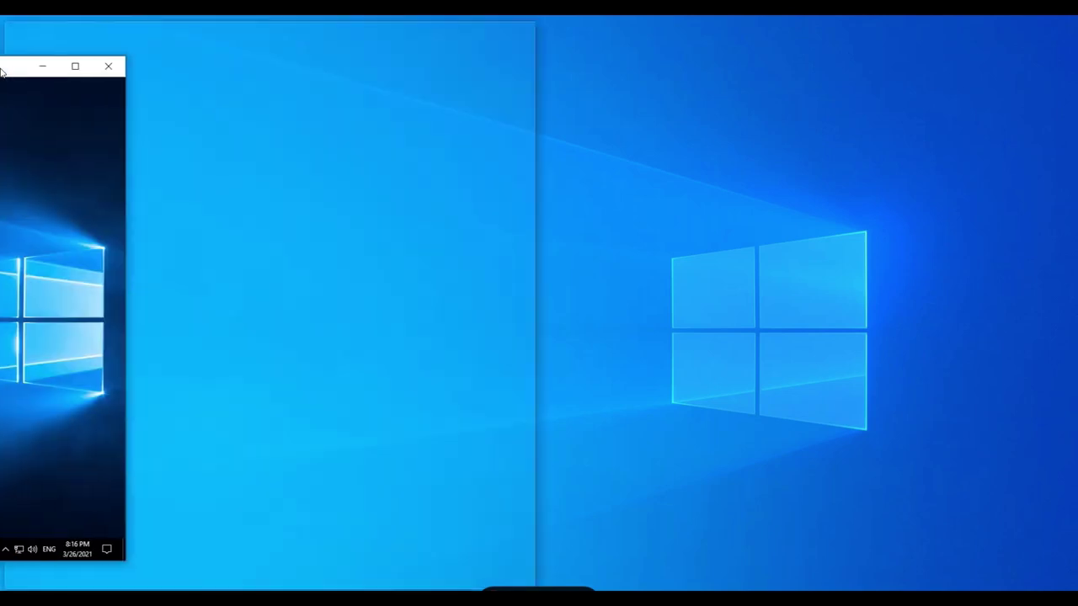
left_click(798, 139)
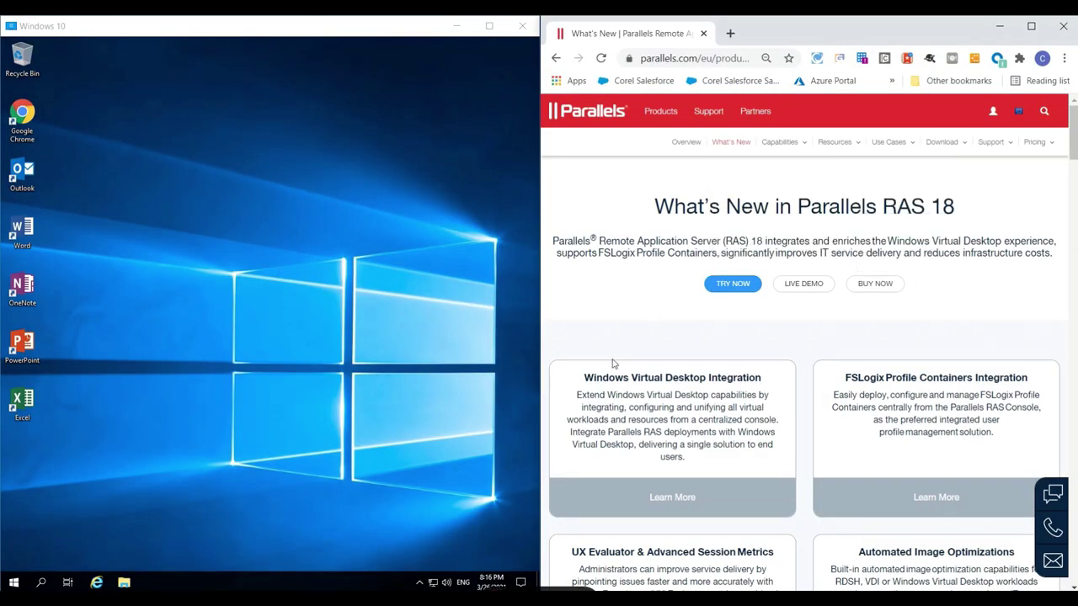